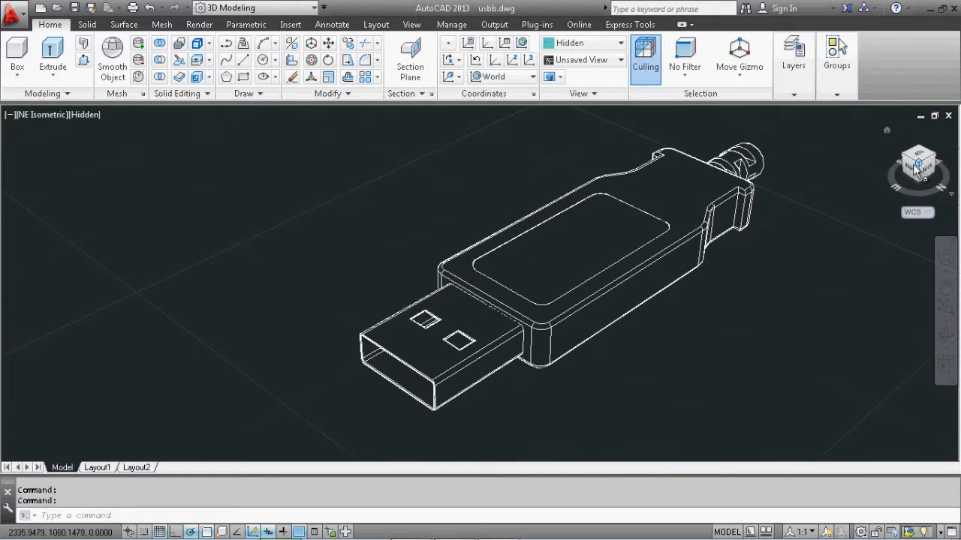
Switch to the right-side view and align the UCS to the inner end face of the USB connector
click(901, 167)
shift+middle_drag(680, 246, 622, 295)
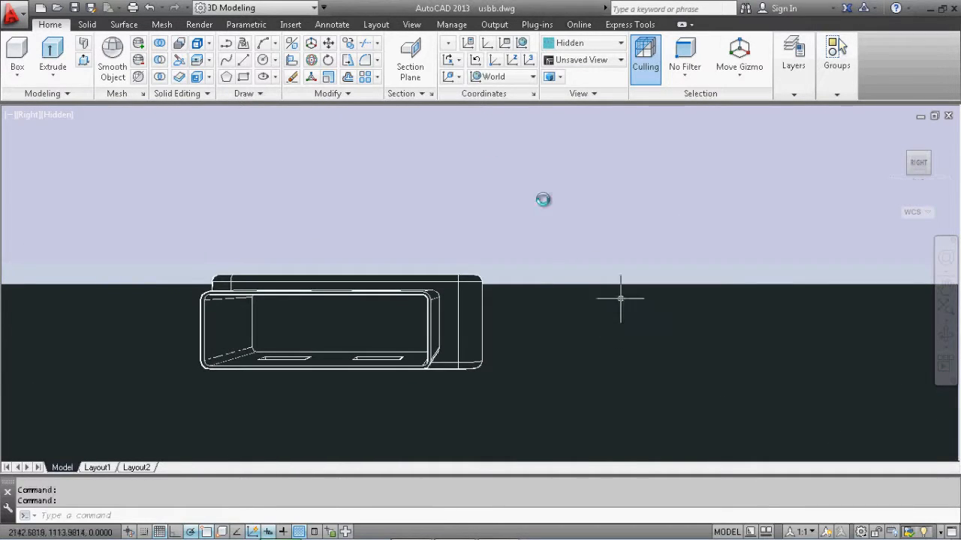
click(451, 78)
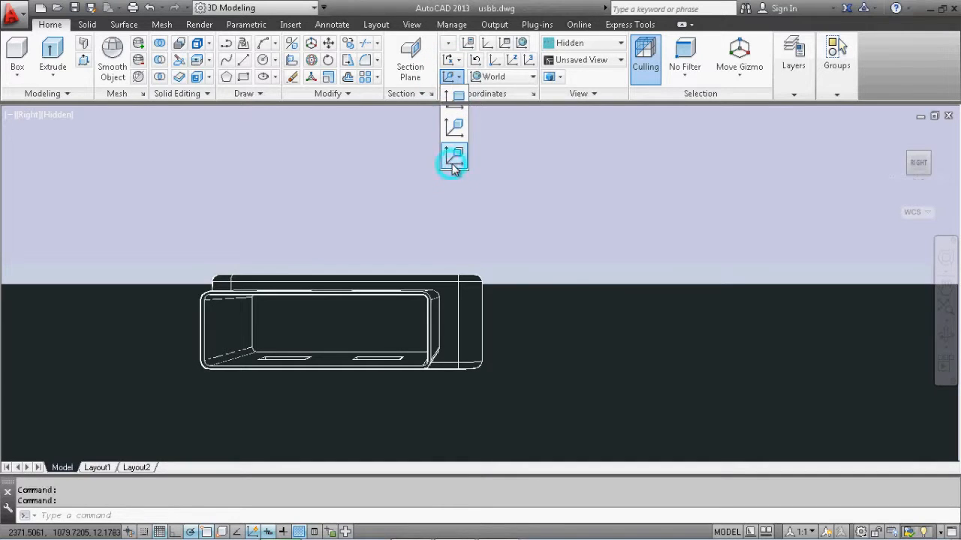
click(452, 161)
click(343, 325)
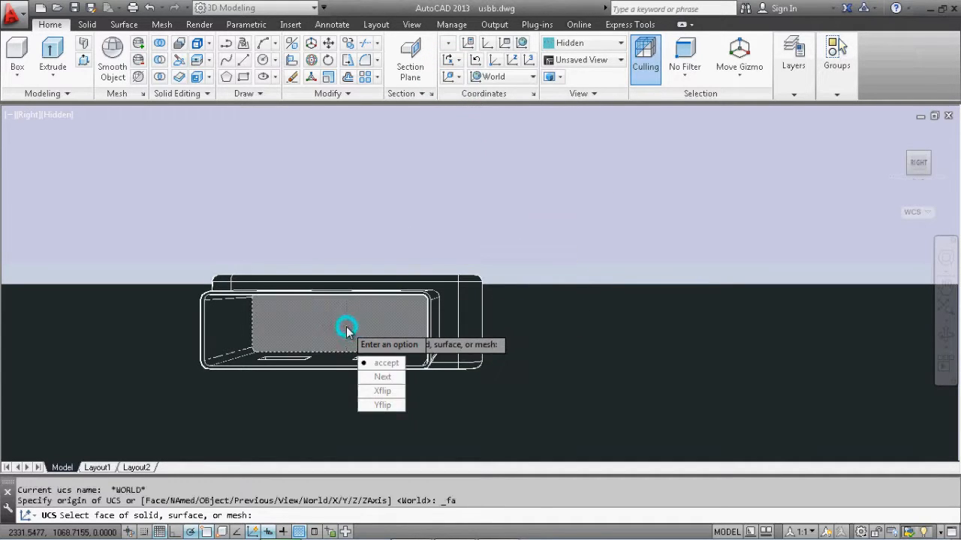
click(373, 362)
Draw a rectangle 7.8 wide and 1 high in the empty space beside the USB connector
middle_drag(521, 232, 476, 255)
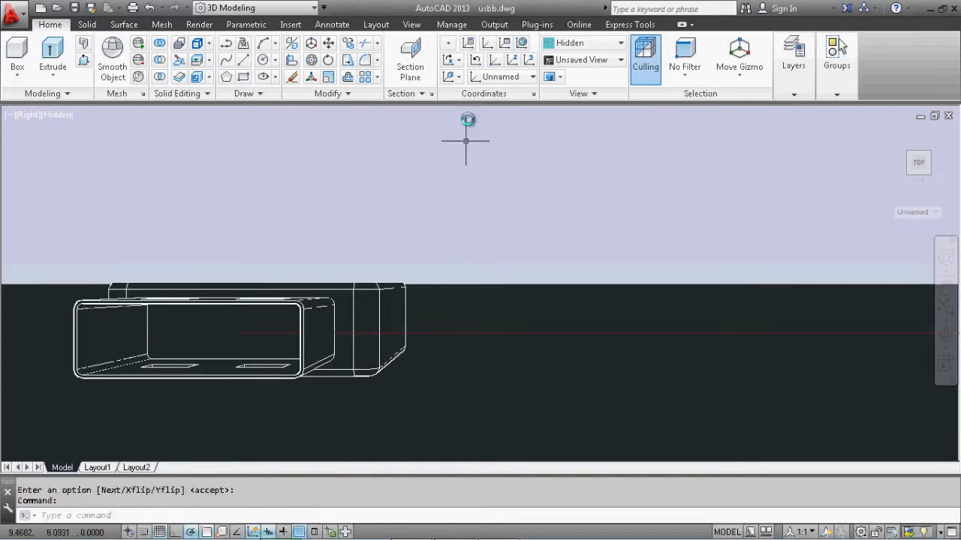
click(245, 78)
click(478, 309)
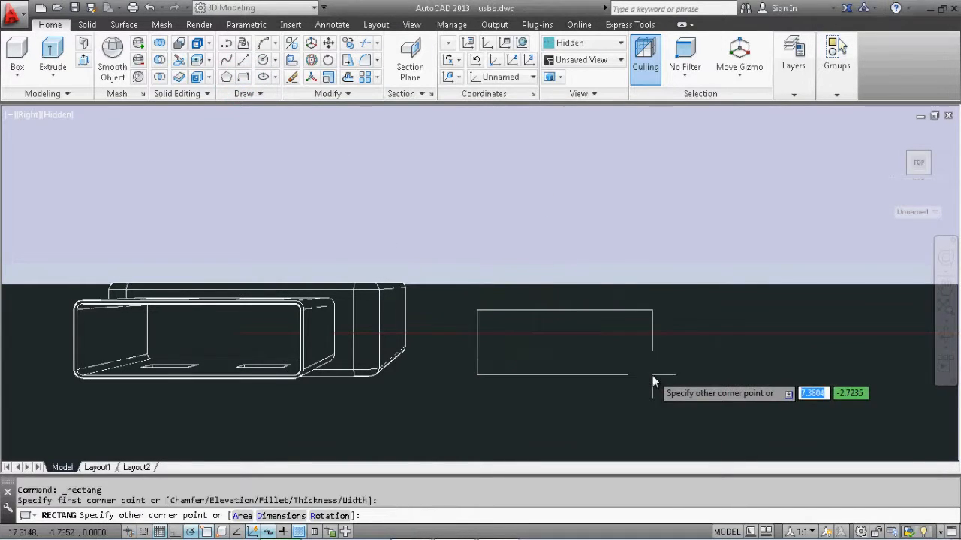
text(7.)
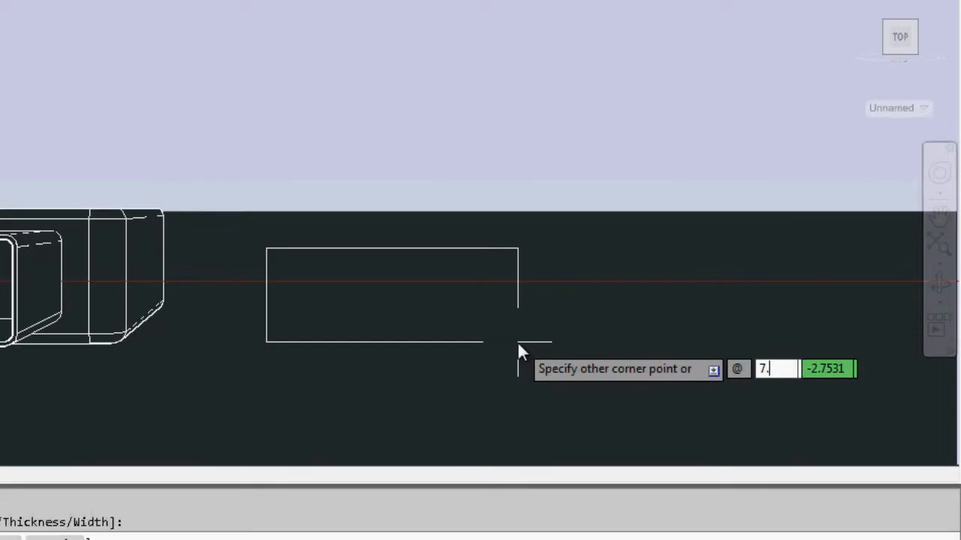
key(Tab)
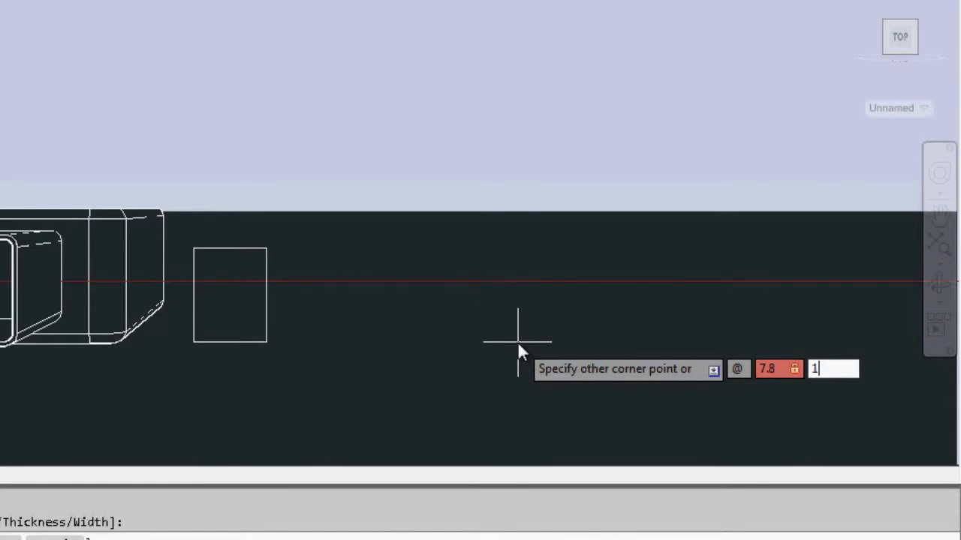
text(1)
key(Return)
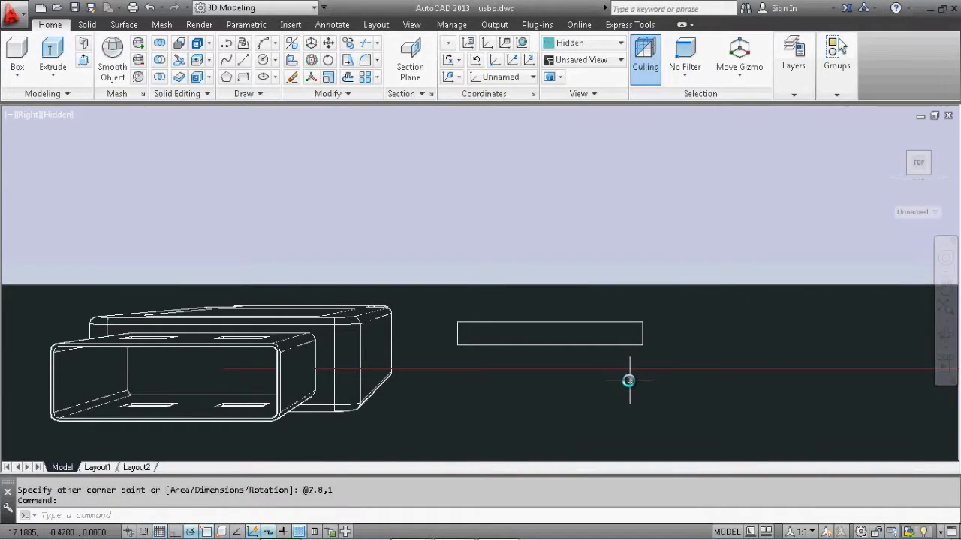
Fillet the lower-left corner of the 7.8 by 1 rectangle with a radius of 0.3
click(365, 60)
text(r)
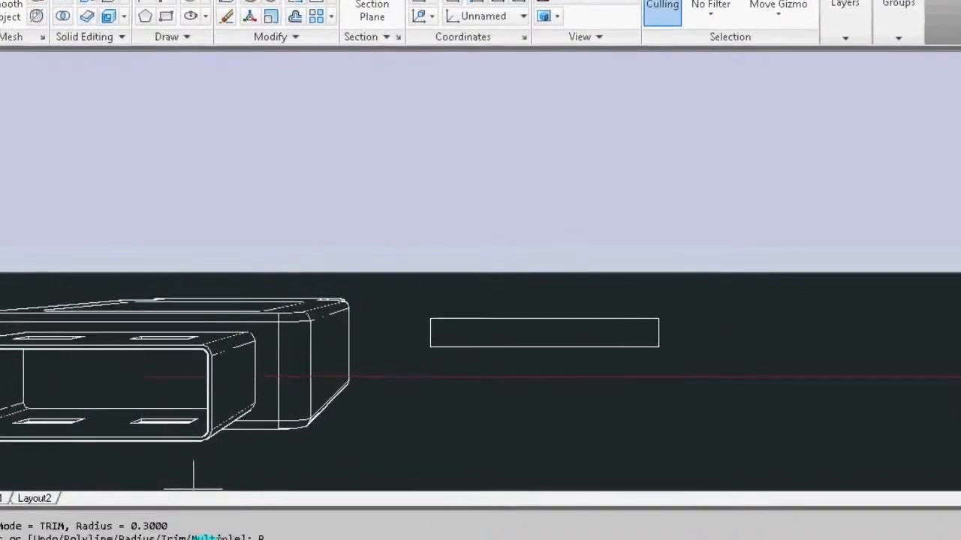
key(Return)
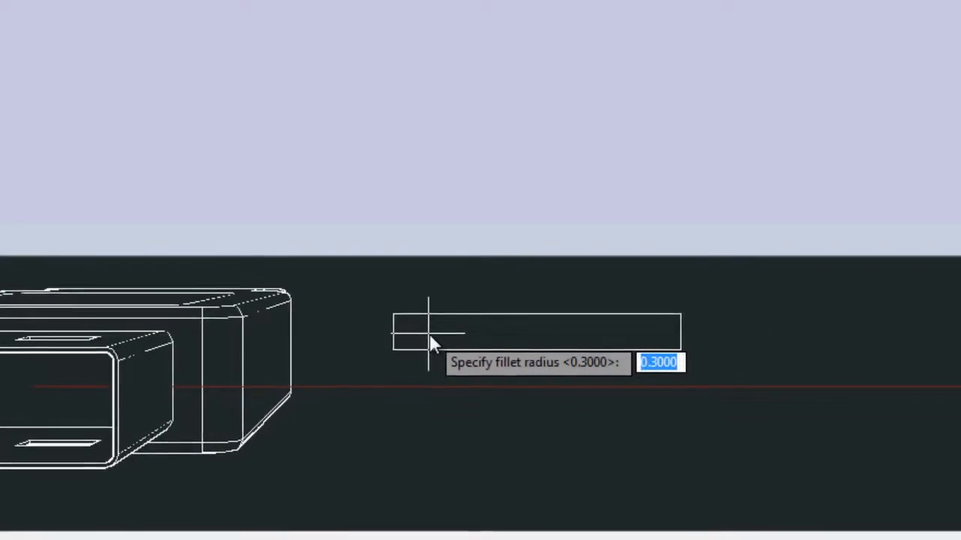
text(0.)
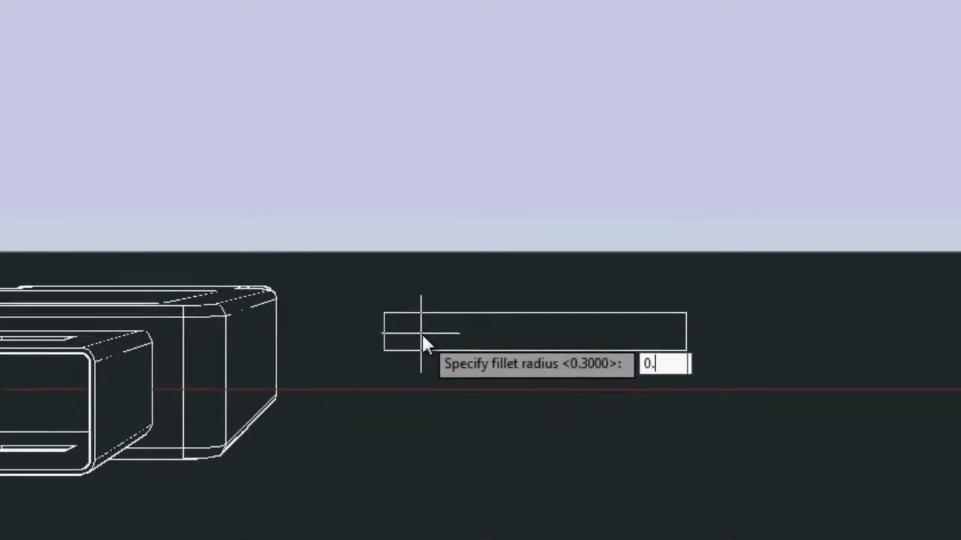
text(3)
key(Return)
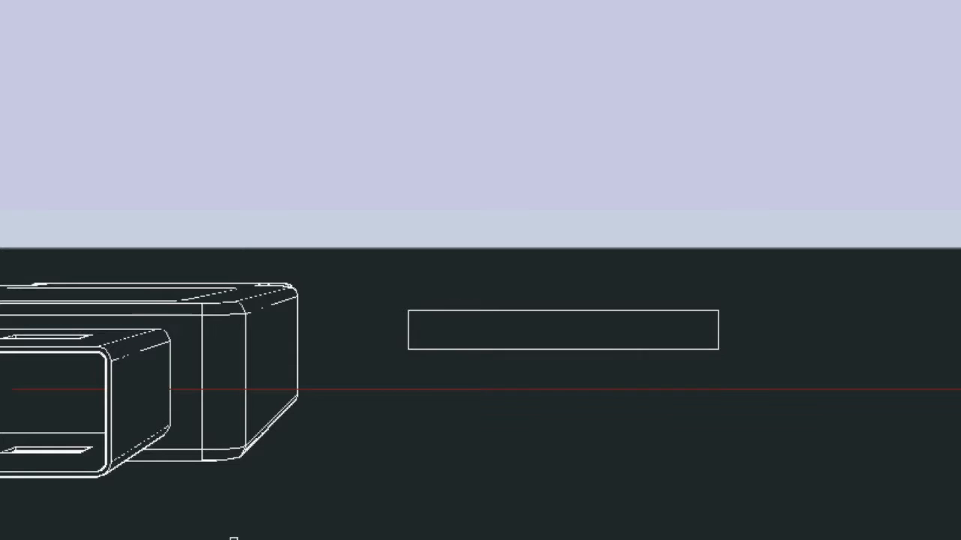
click(409, 336)
click(429, 348)
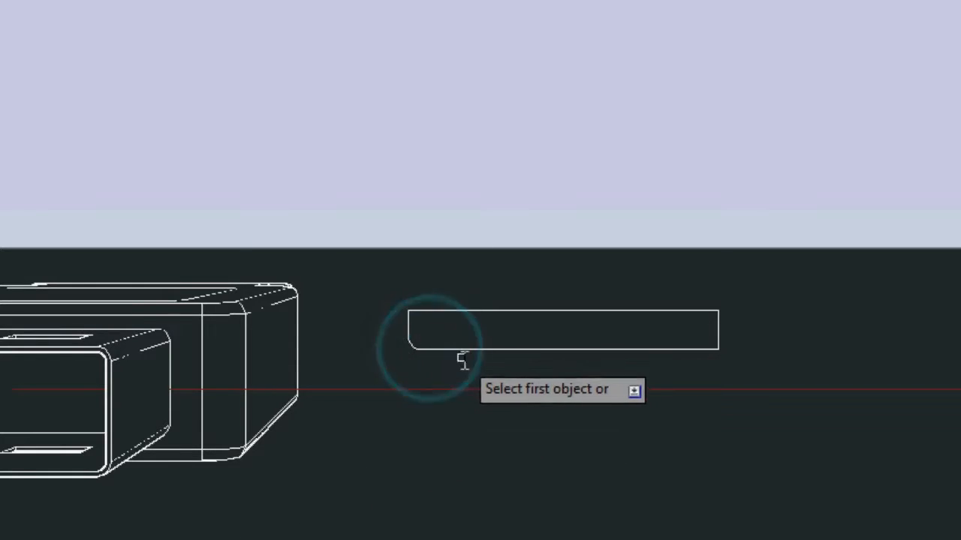
Fillet the lower-right corner of the rectangle with the same radius and end the Fillet command
scroll(463, 360, up, 4)
middle_drag(554, 412, 113, 338)
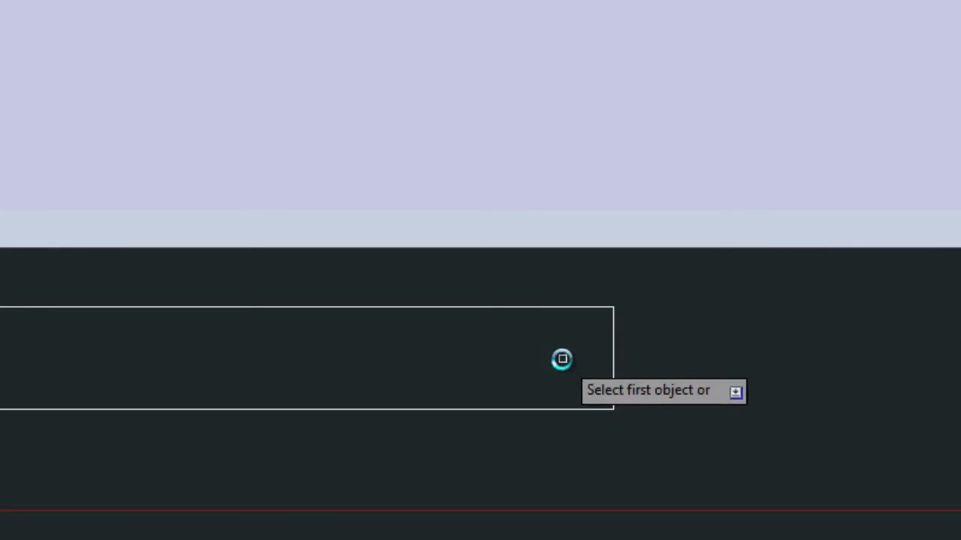
click(613, 367)
click(572, 409)
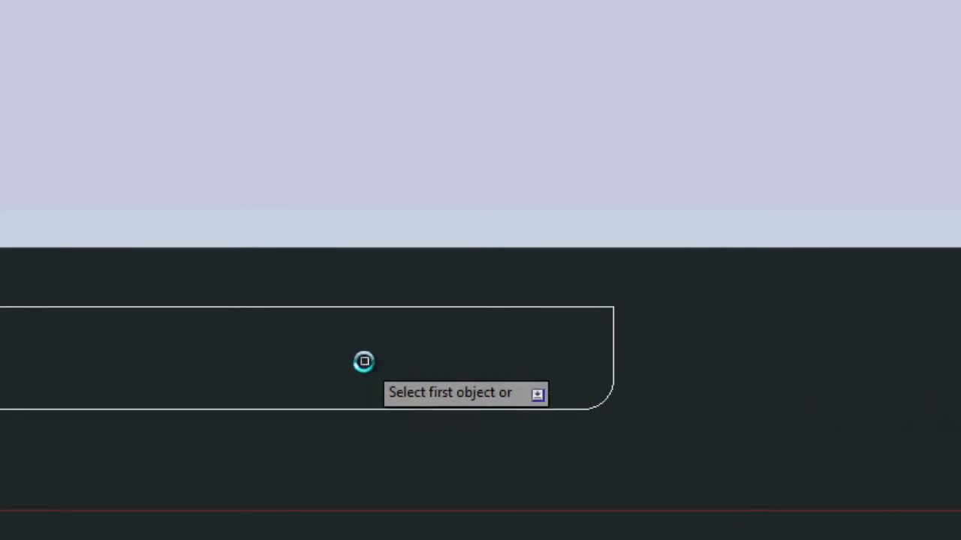
scroll(623, 368, down, 6)
middle_drag(673, 358, 613, 304)
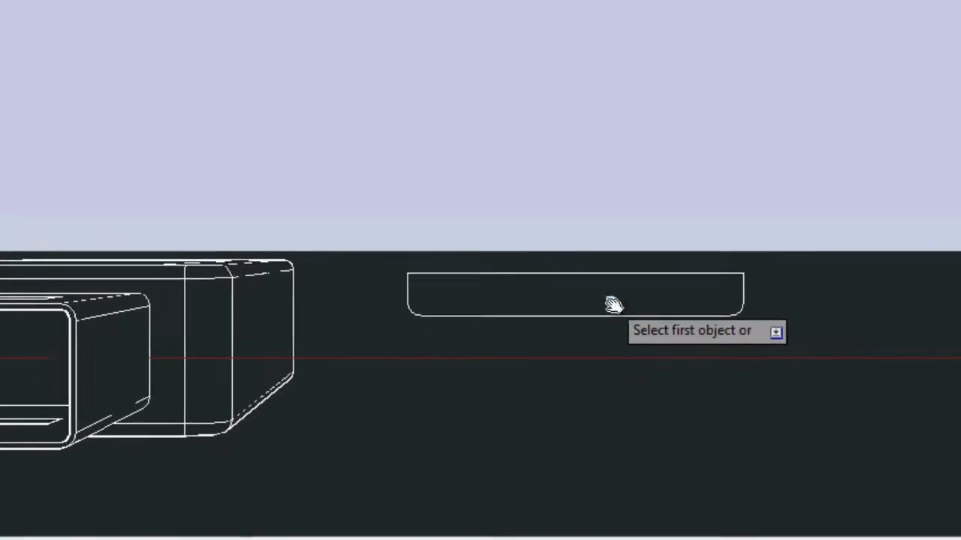
key(Escape)
Restore the World UCS and return the model to the home 3D view
middle_drag(681, 275, 654, 303)
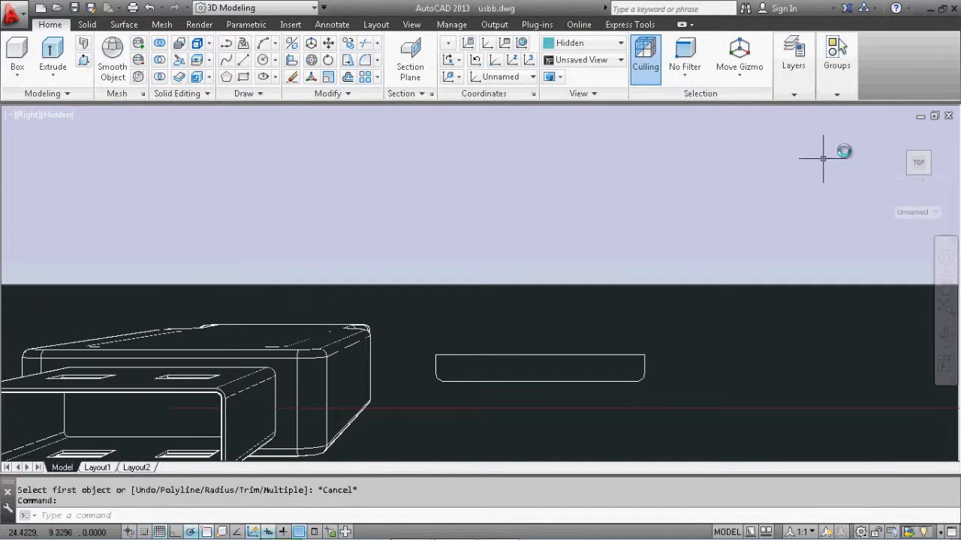
click(535, 77)
click(518, 90)
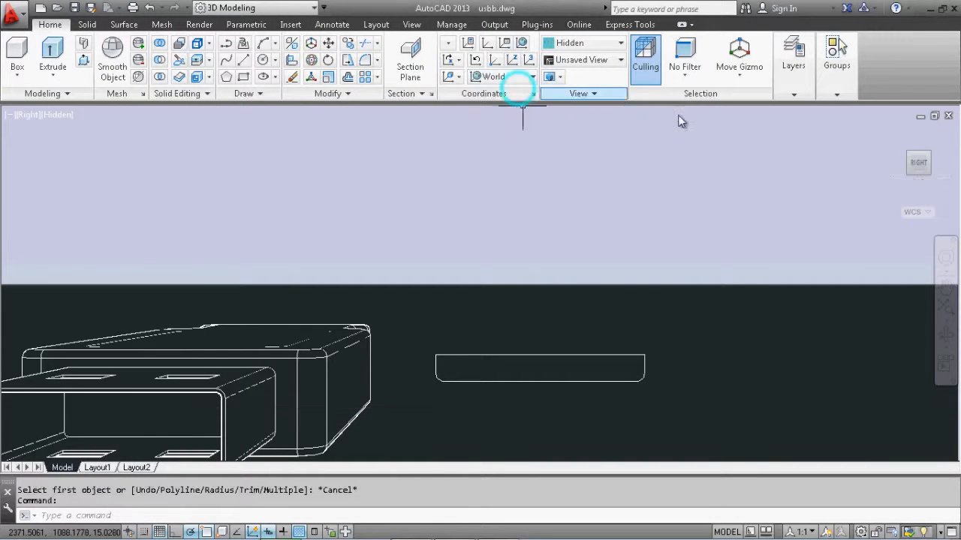
click(889, 130)
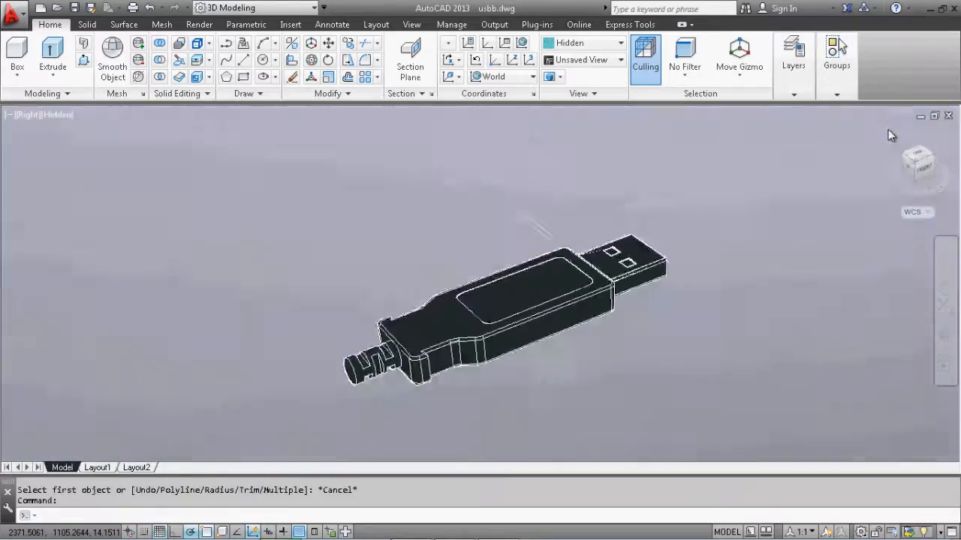
Extrude the rounded rectangle profile into a solid block with a height of 9
scroll(542, 269, up, 3)
middle_drag(559, 218, 635, 266)
scroll(502, 334, up, 2)
scroll(630, 266, up, 1)
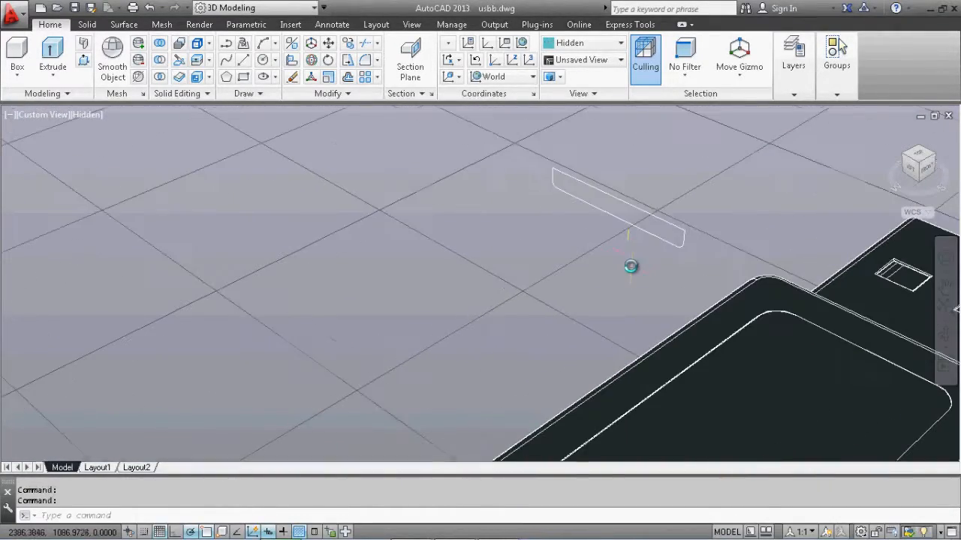
click(53, 53)
click(560, 174)
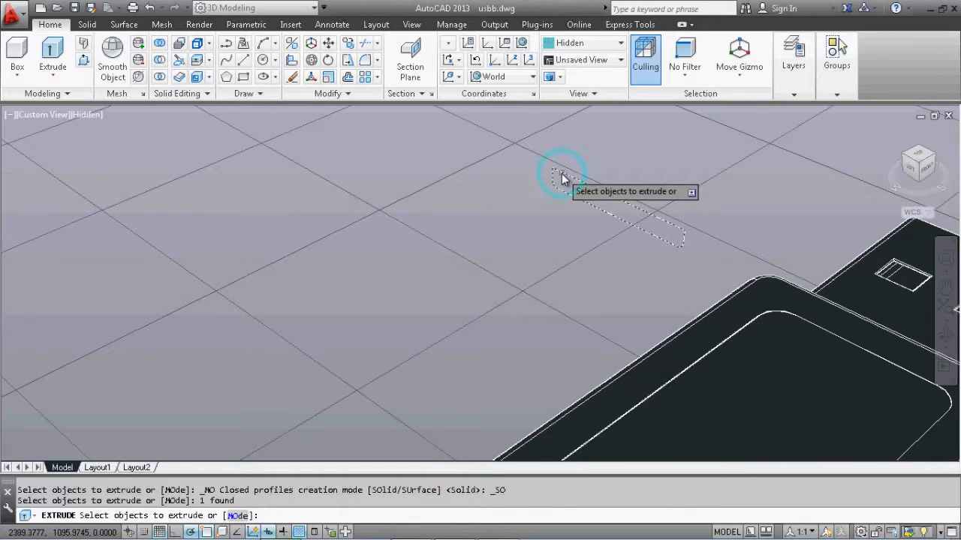
key(Return)
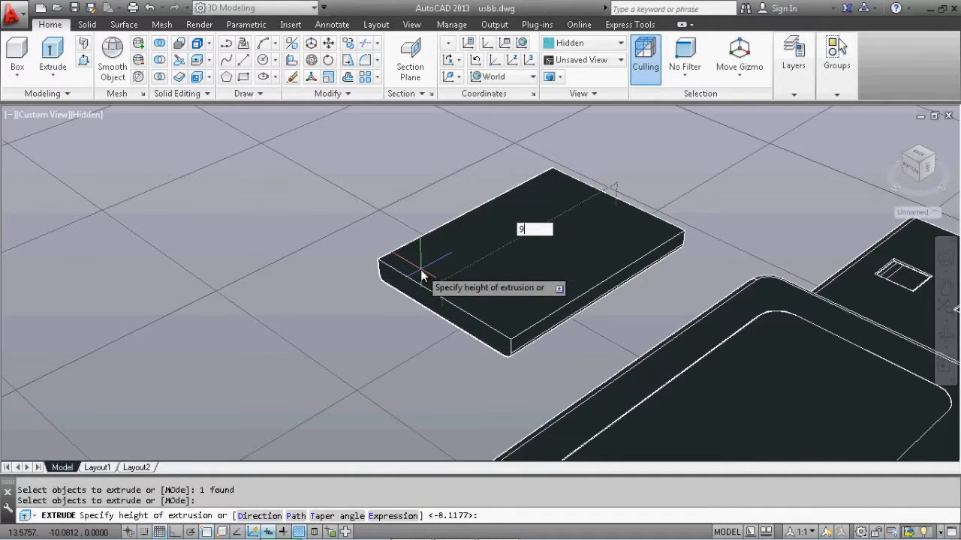
key(Return)
Show the model from the top with the connector pointing up and align the UCS to the extruded block's top face
scroll(578, 231, up, 3)
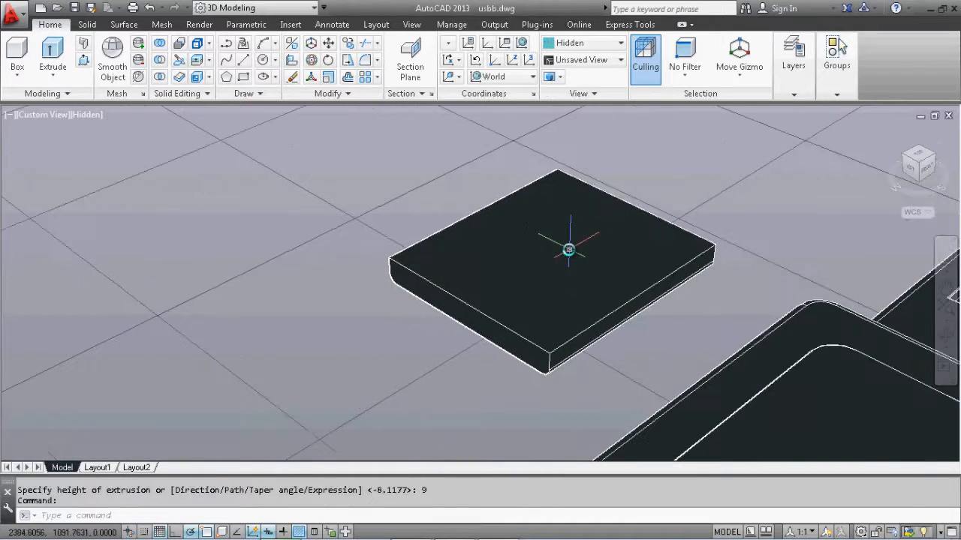
click(919, 156)
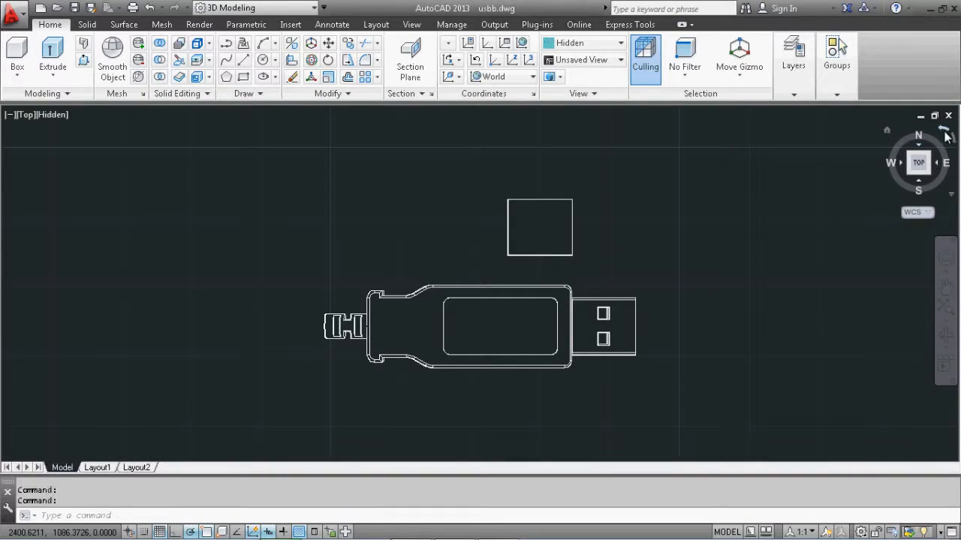
click(948, 133)
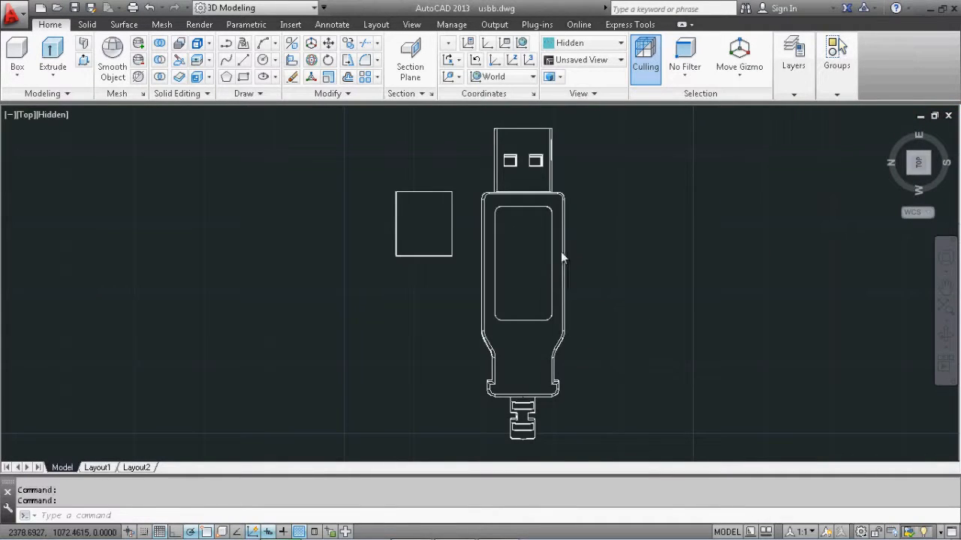
scroll(570, 263, up, 2)
scroll(598, 288, up, 3)
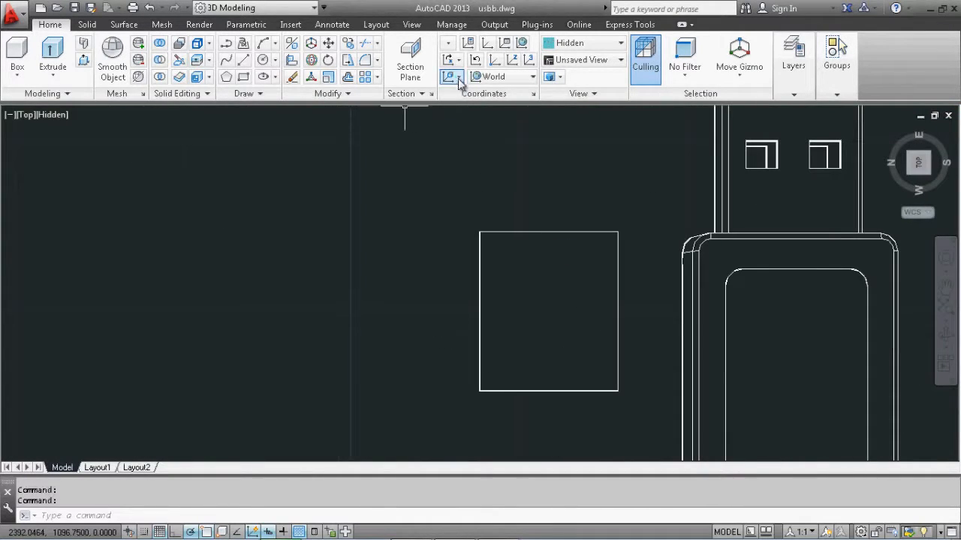
click(459, 80)
click(452, 159)
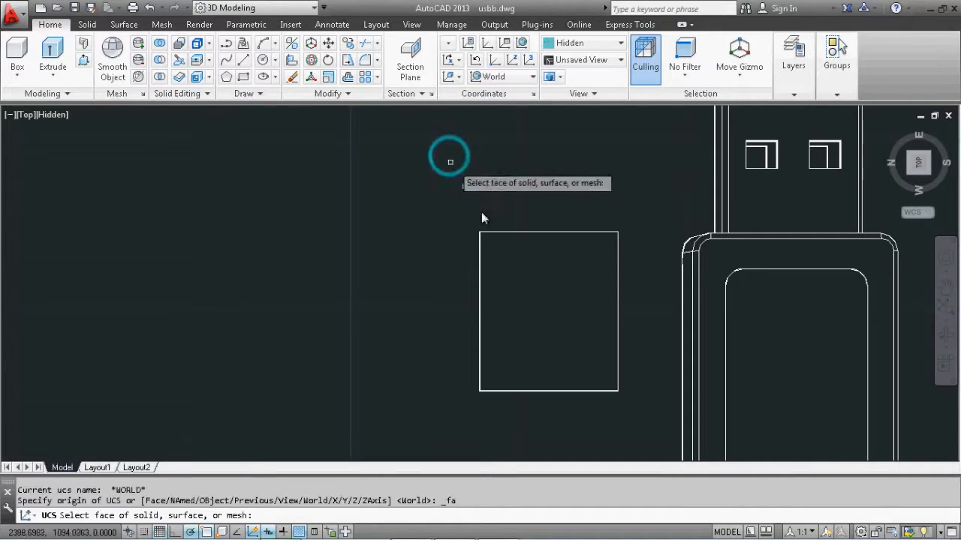
click(539, 282)
click(577, 318)
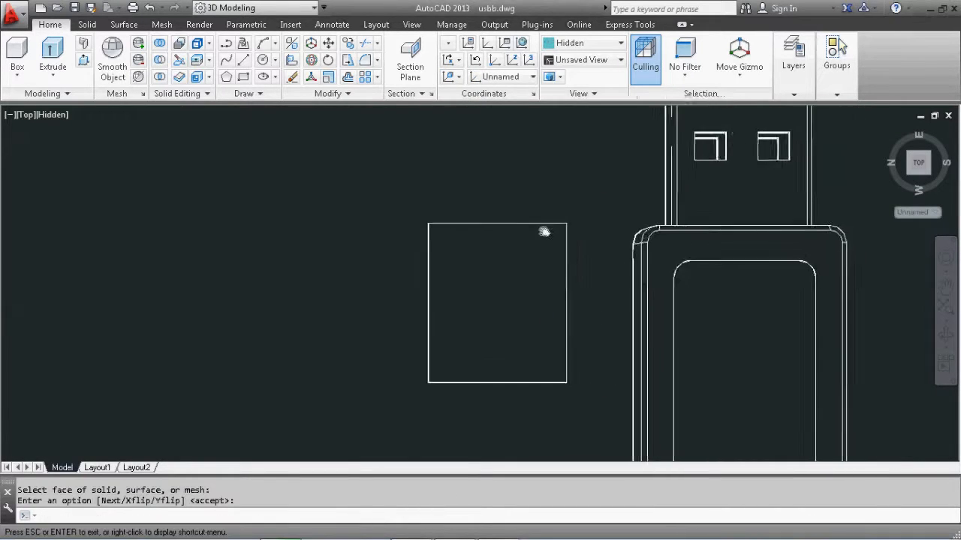
Draw a narrow rectangle 0.7 wide and 9 long beside the extruded block
click(243, 78)
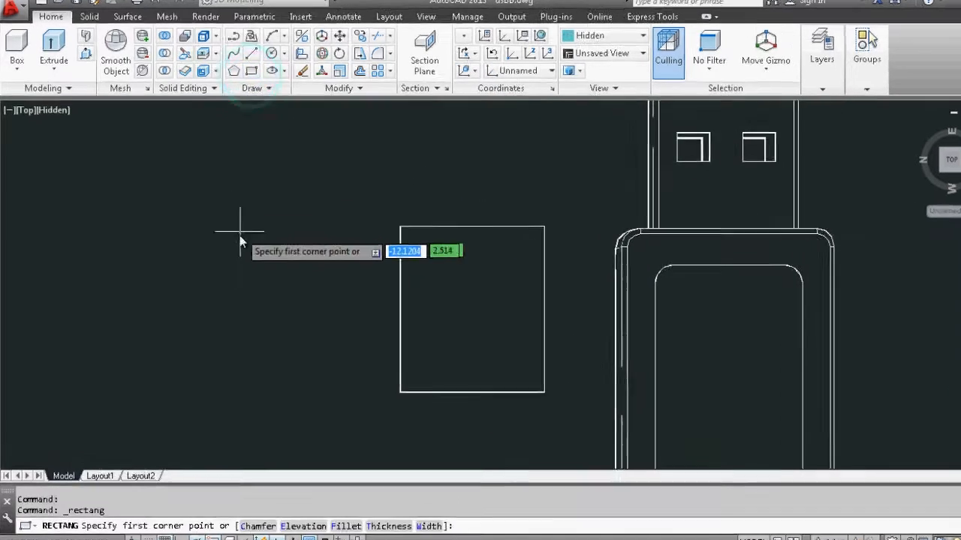
click(213, 237)
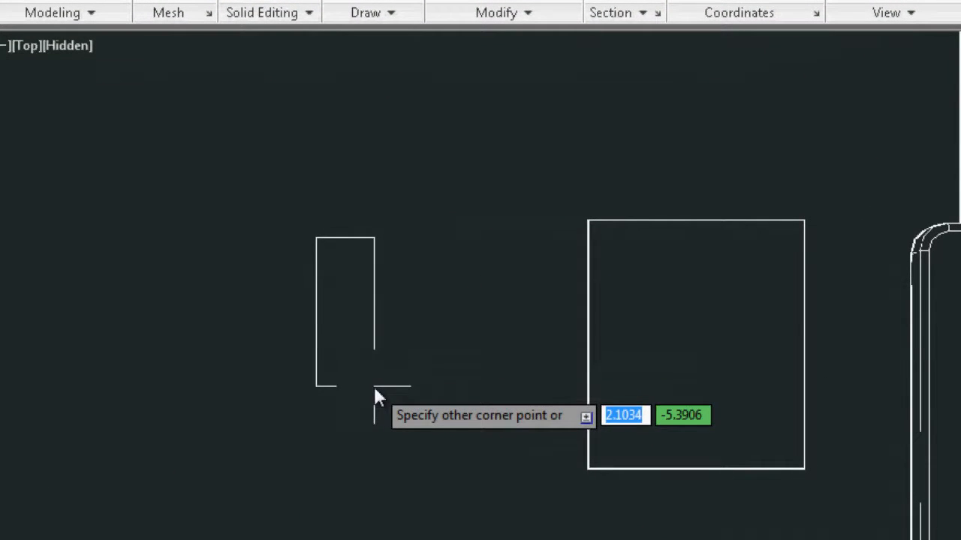
text(@)
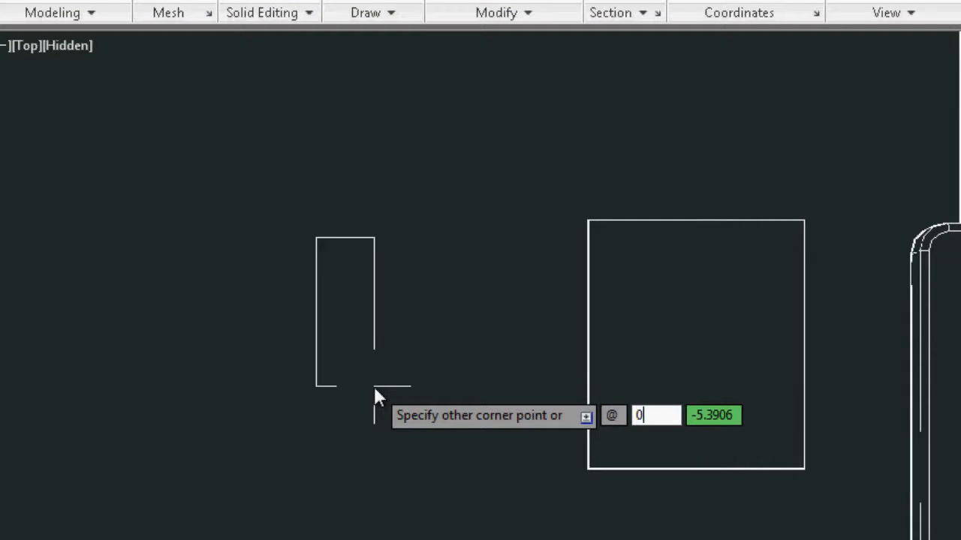
text(0.7)
key(Tab)
text(9)
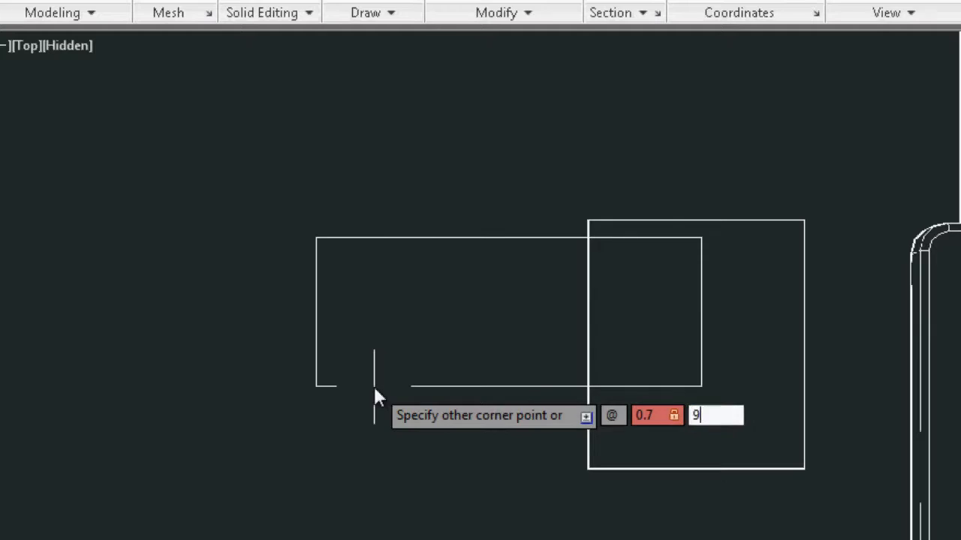
key(Return)
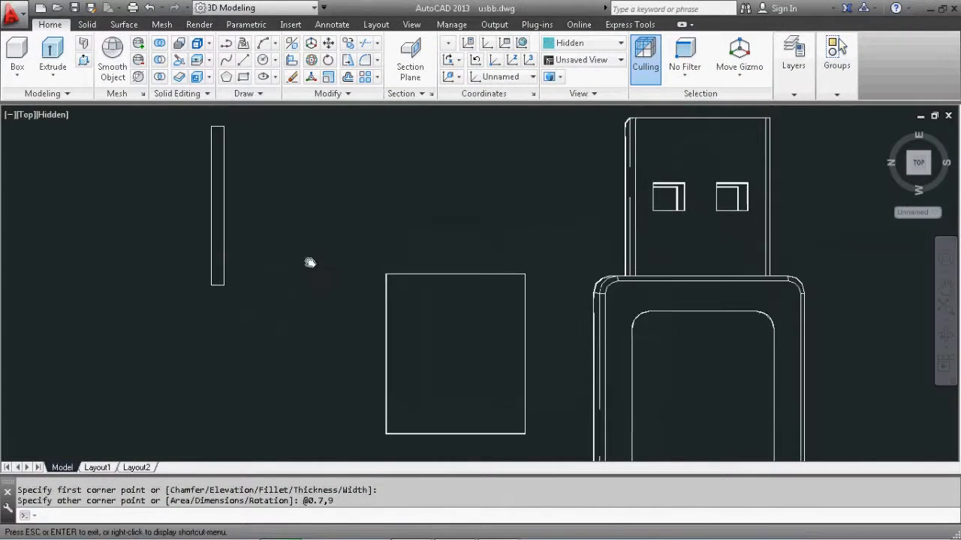
Move the narrow rectangle by its corner onto the block's top face, 1 unit inward from the block's corner along the edge
click(279, 127)
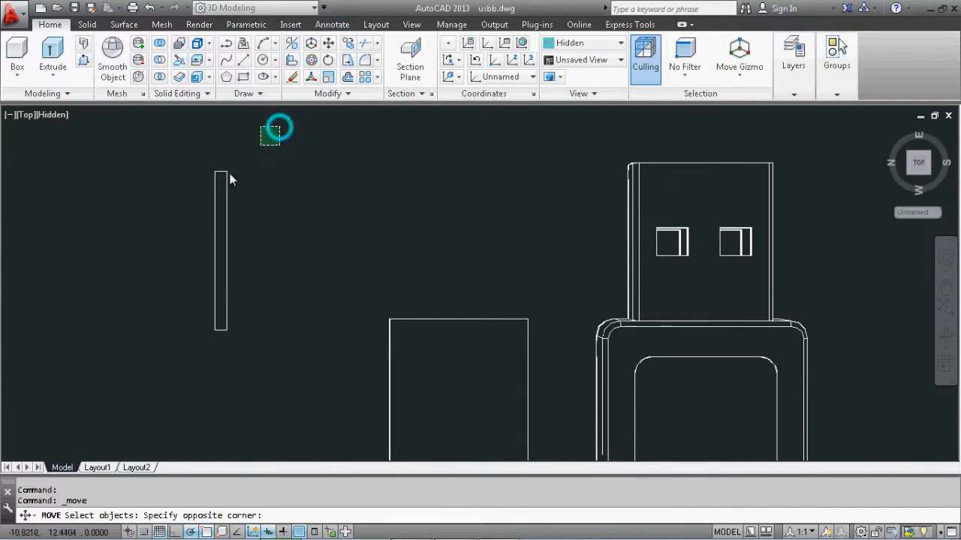
click(125, 377)
key(Return)
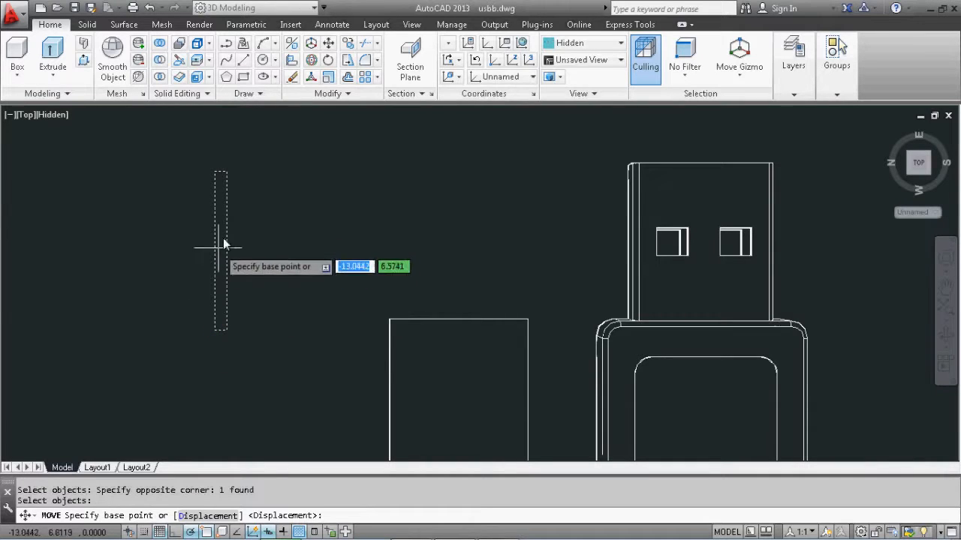
click(226, 176)
middle_drag(492, 338, 418, 275)
scroll(417, 275, up, 5)
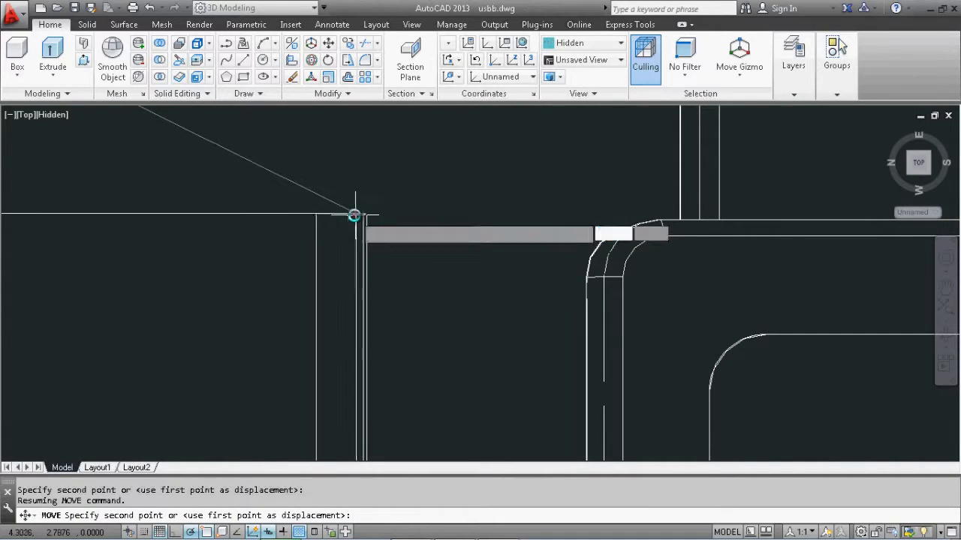
text(1)
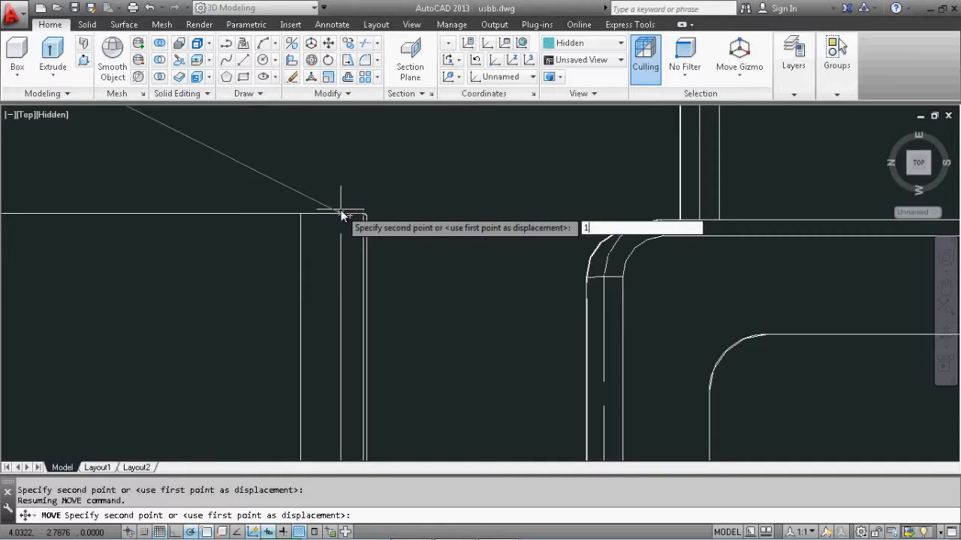
key(Return)
middle_drag(337, 304, 502, 235)
scroll(517, 229, down, 2)
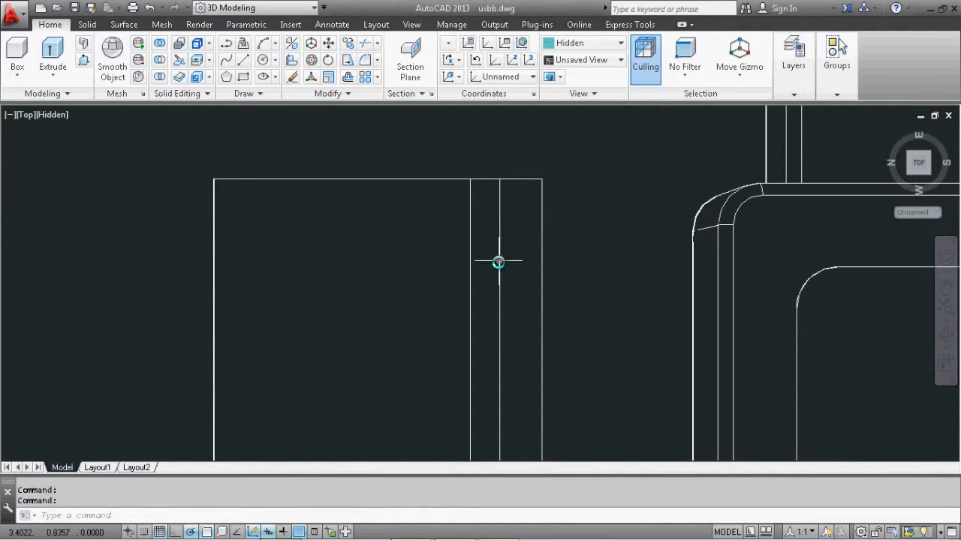
Switch the model display to the 2D Wireframe visual style
scroll(488, 259, down, 1)
middle_drag(505, 258, 488, 240)
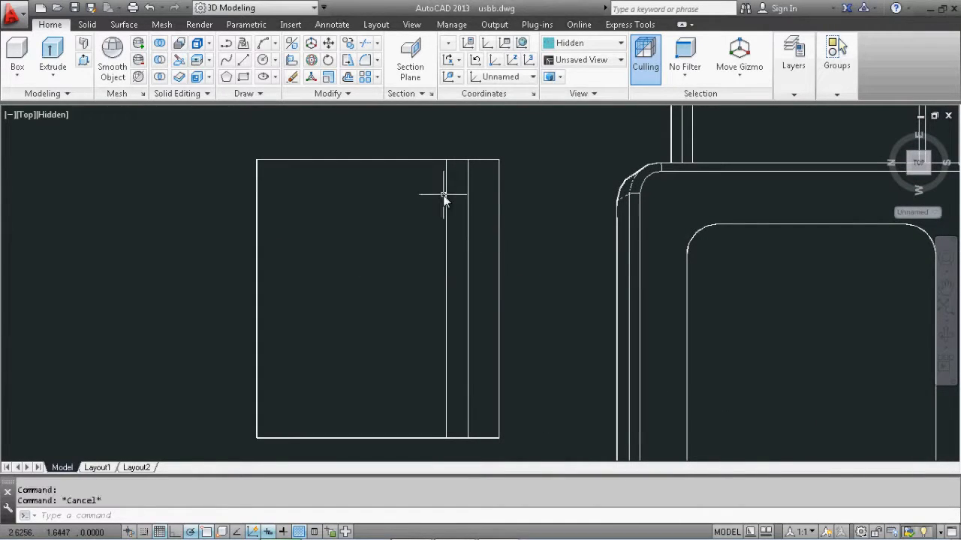
click(54, 114)
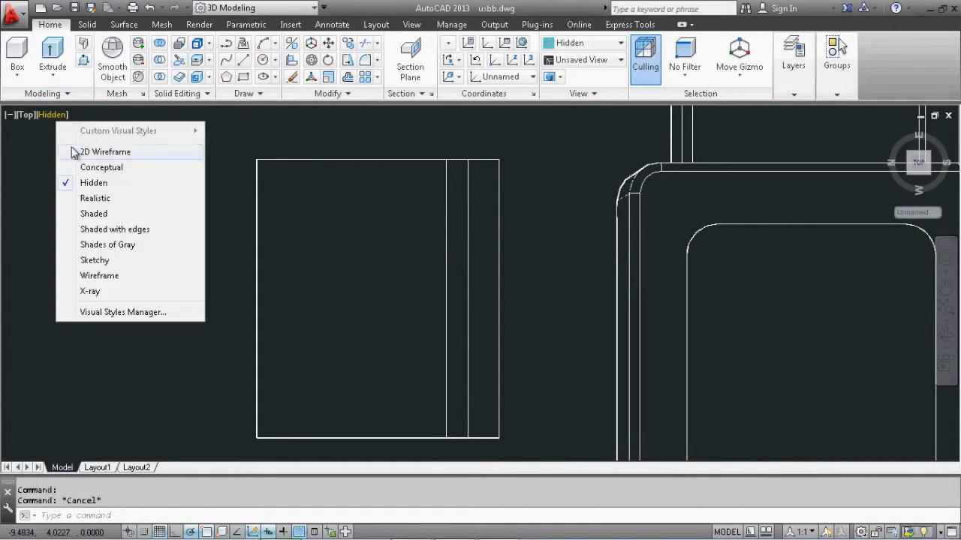
click(71, 149)
click(447, 187)
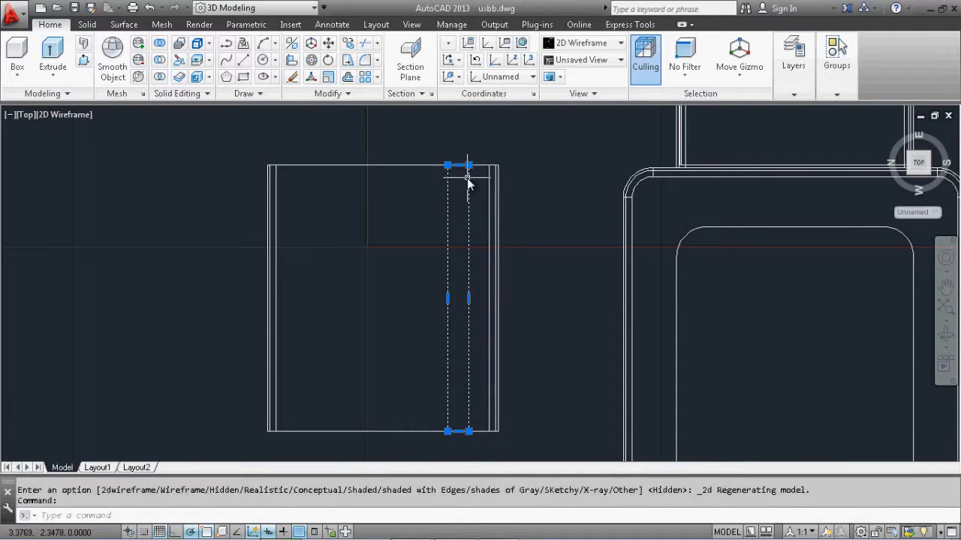
scroll(467, 178, up, 2)
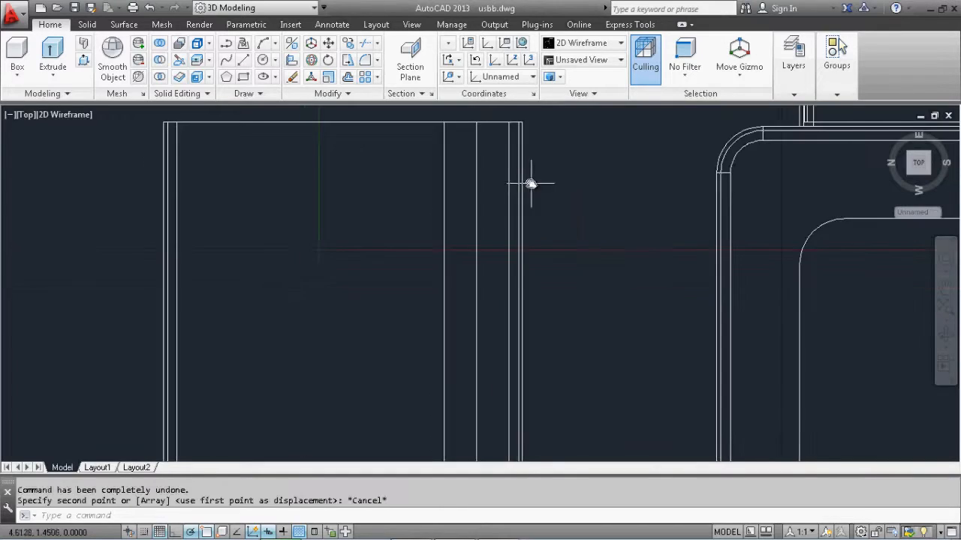
middle_drag(532, 181, 551, 196)
Copy the narrow rectangle across the block's top face as an array of 4 items spaced 1.7 apart
click(347, 45)
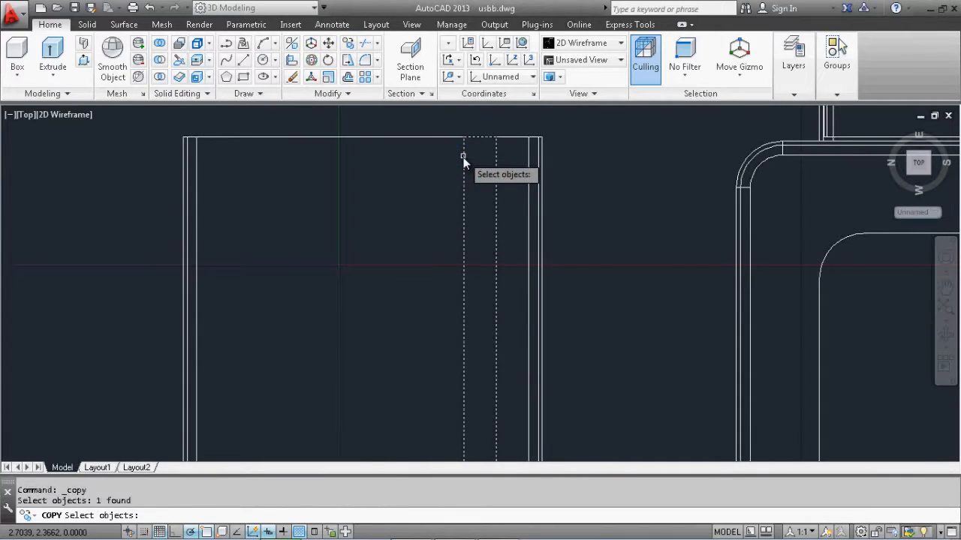
key(Return)
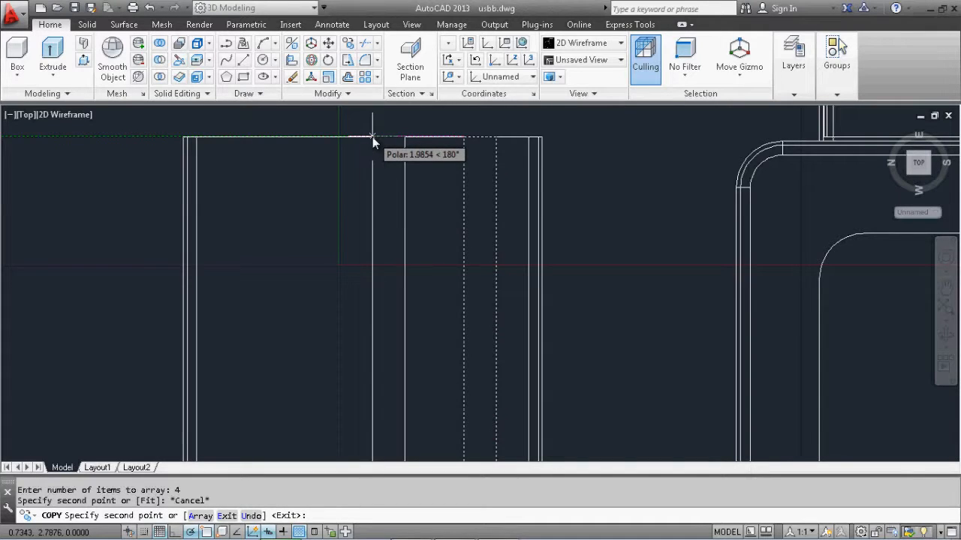
text(a)
key(Return)
text(4)
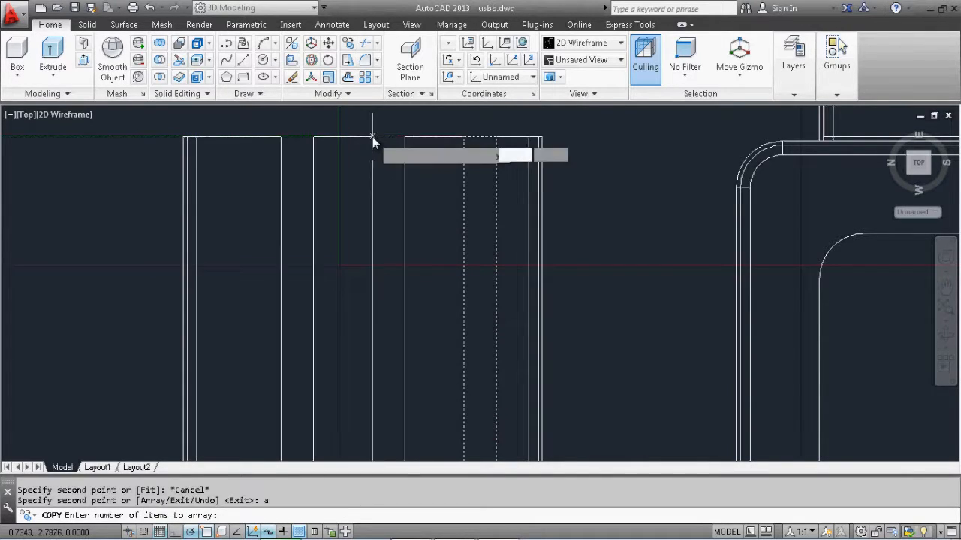
key(Return)
text(1.7)
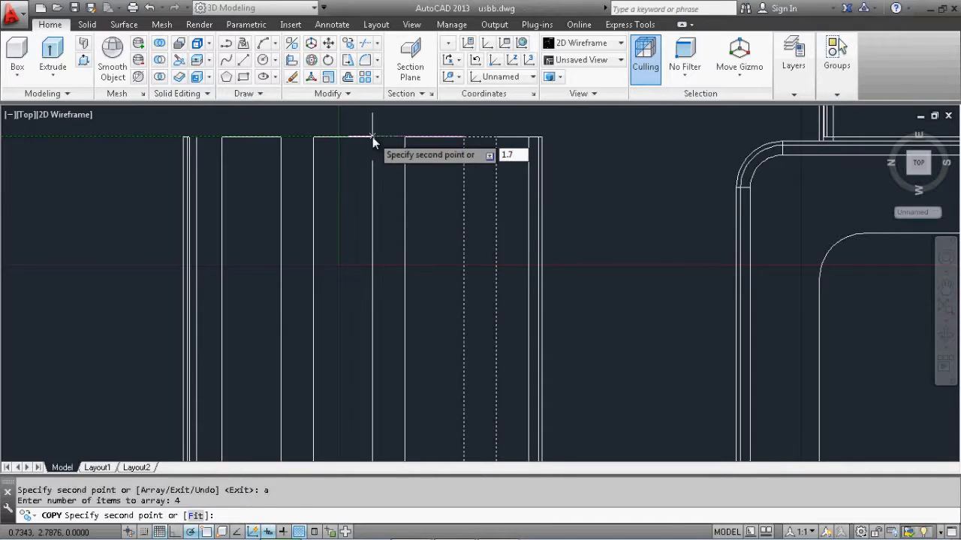
key(Return)
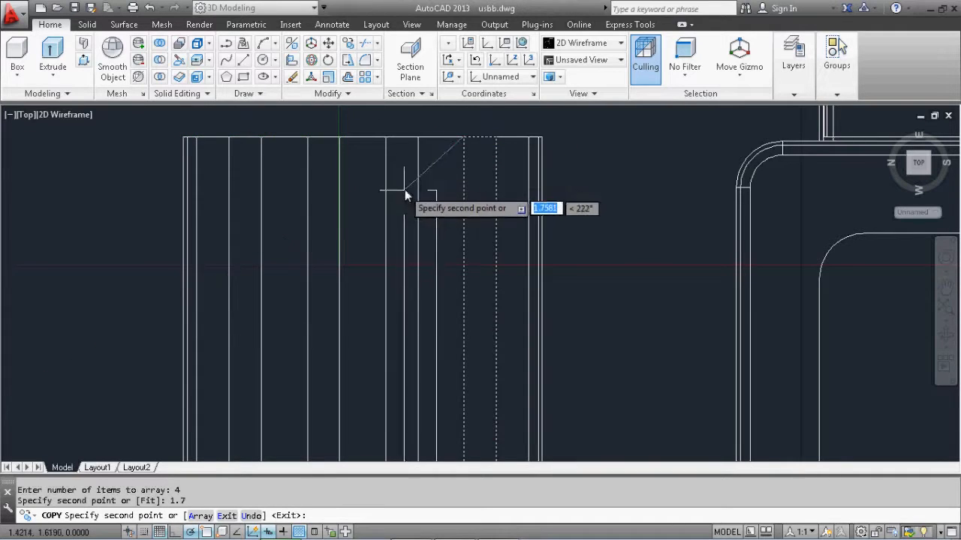
key(Return)
Return the model to the home 3D view and set the visual style to Hidden
scroll(487, 189, down, 2)
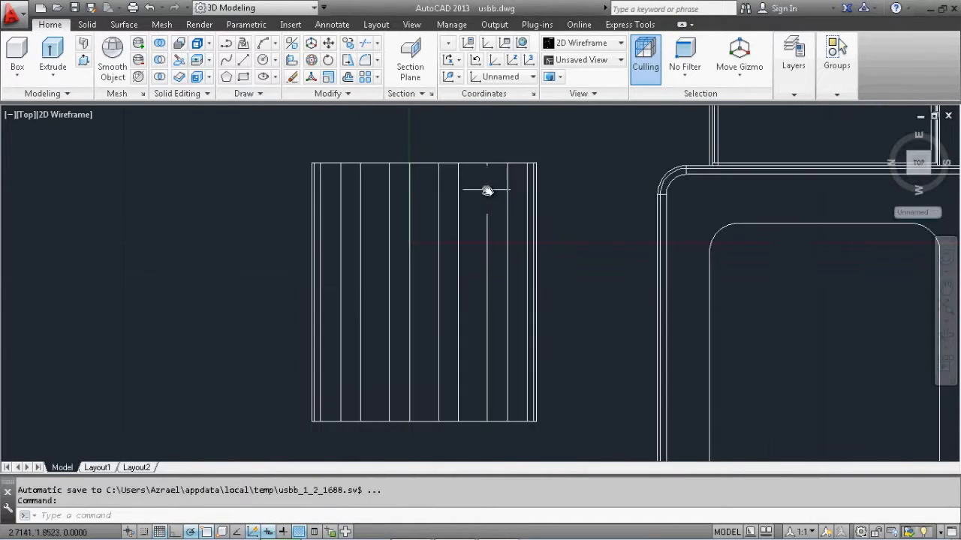
mouse_move(529, 241)
middle_down()
mouse_move(518, 234)
mouse_move(531, 238)
middle_up()
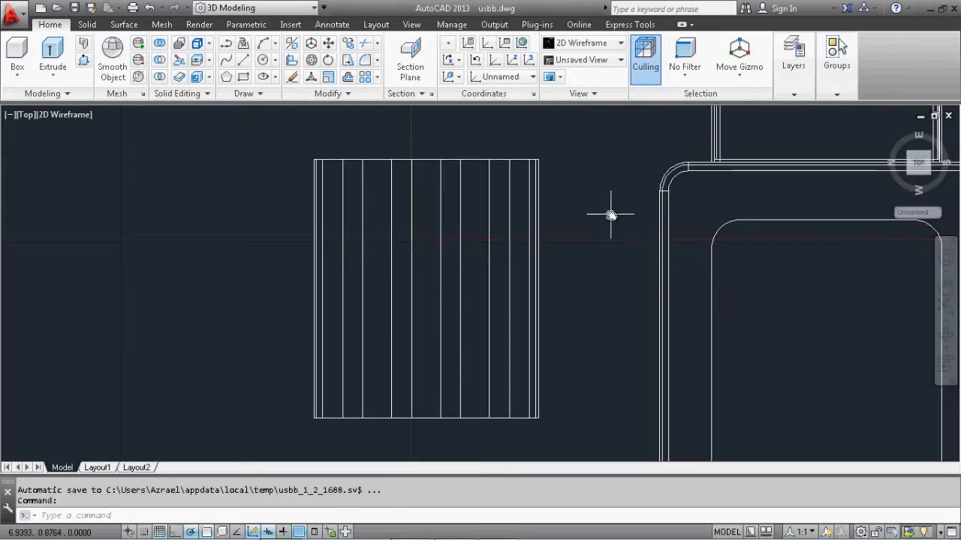
middle_drag(610, 215, 620, 226)
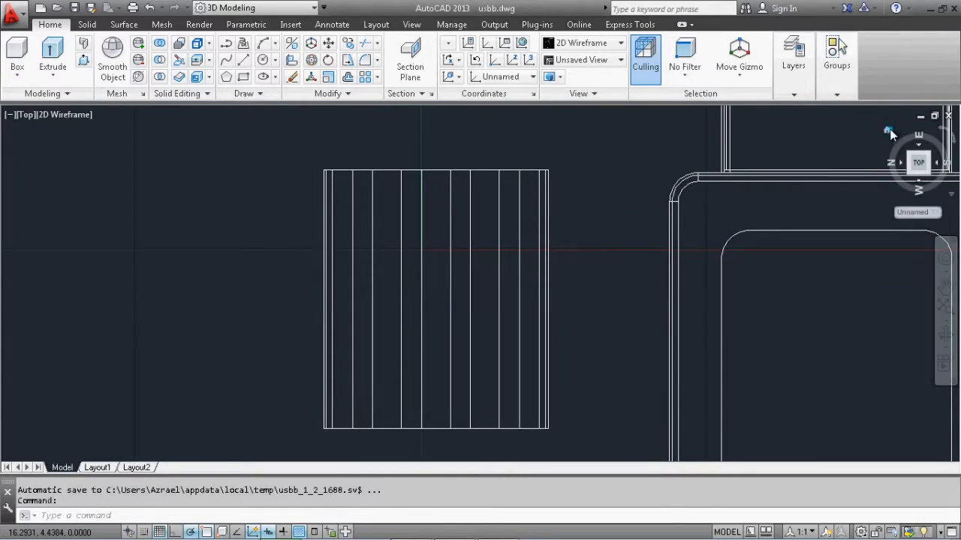
click(889, 133)
scroll(518, 240, up, 3)
scroll(519, 281, down, 1)
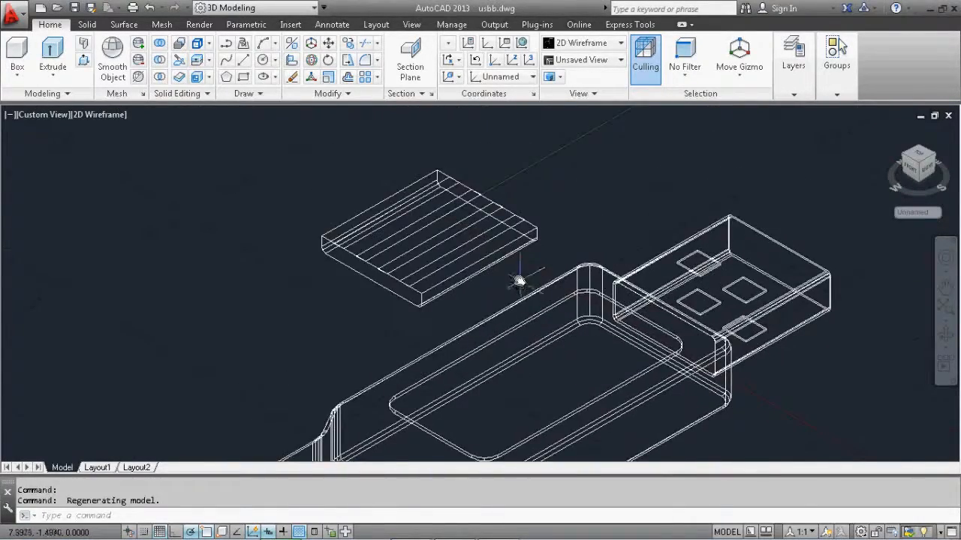
scroll(503, 221, up, 3)
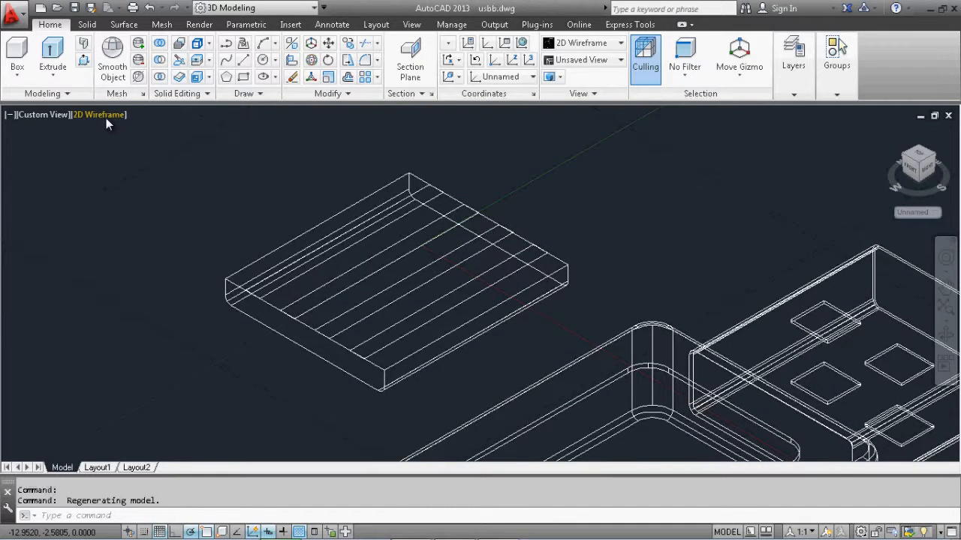
click(105, 115)
click(139, 185)
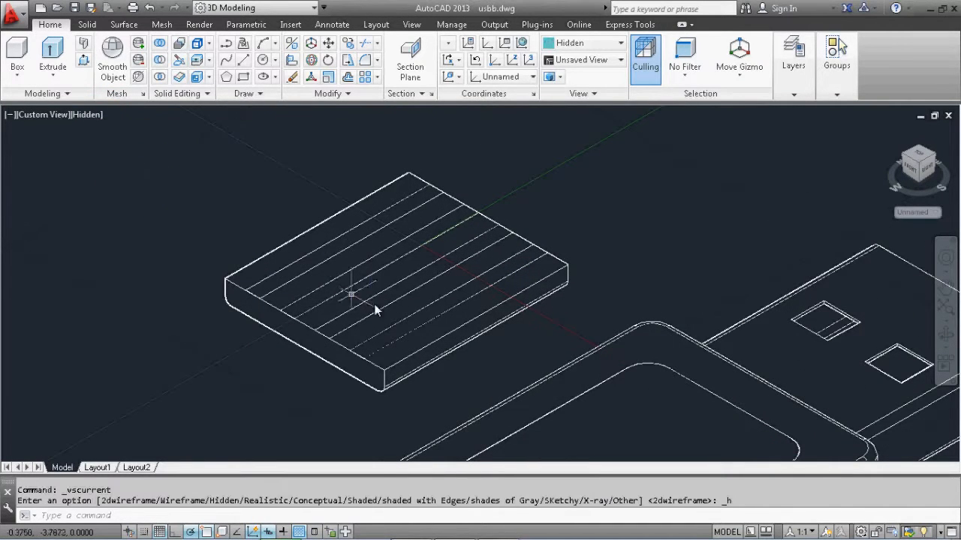
middle_drag(493, 223, 501, 236)
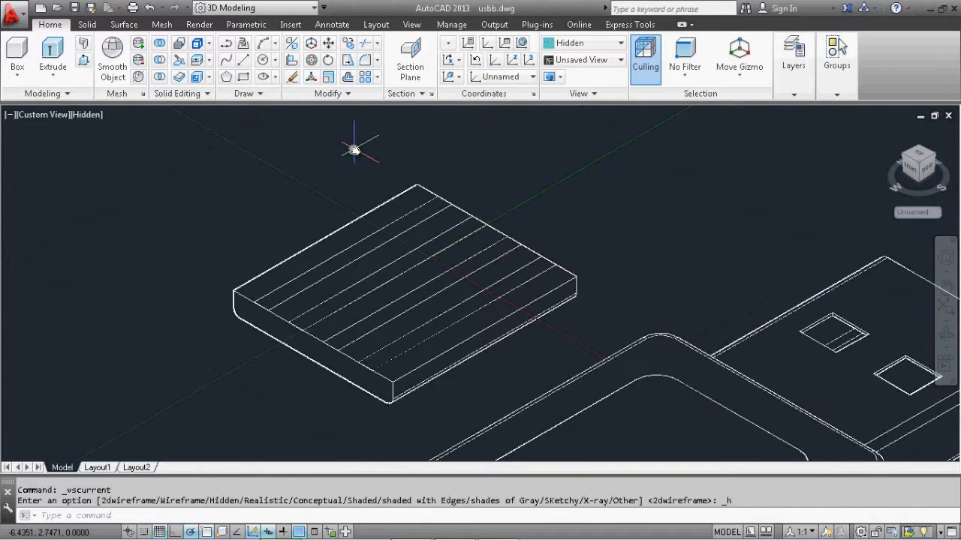
Presspull the four narrow rectangles together 0.1 down into the block to cut shallow grooves in its top face
click(83, 61)
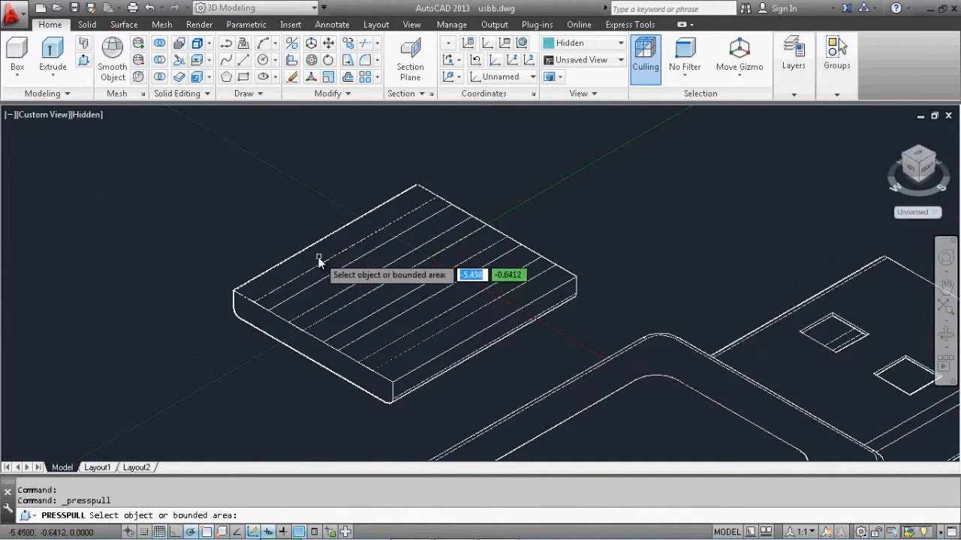
scroll(319, 268, up, 3)
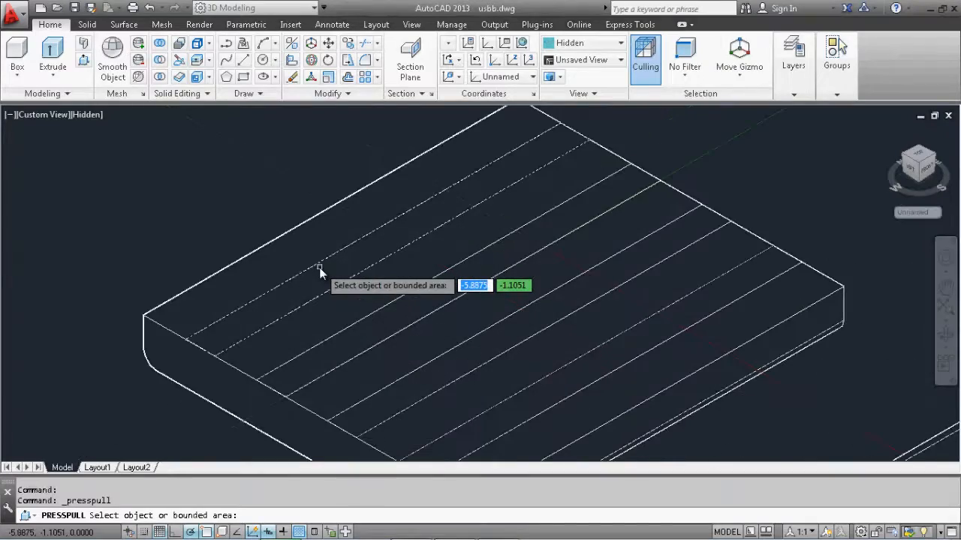
click(319, 266)
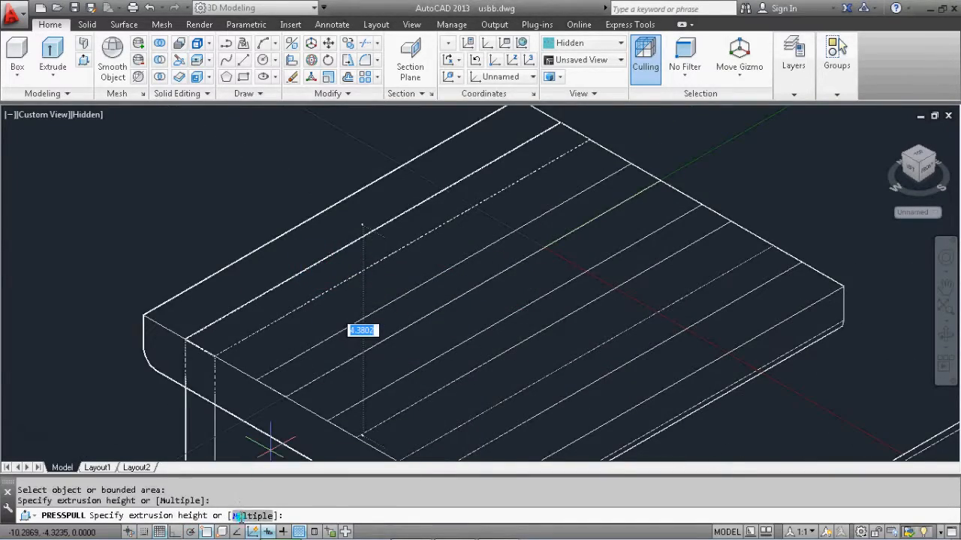
click(236, 516)
scroll(468, 365, down, 3)
scroll(435, 322, up, 3)
scroll(435, 268, down, 3)
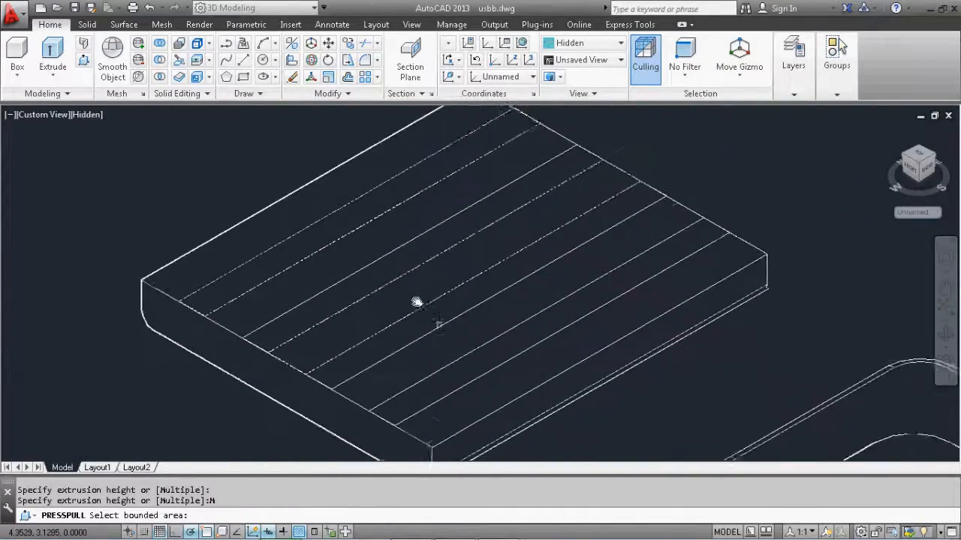
middle_drag(417, 301, 395, 275)
click(350, 238)
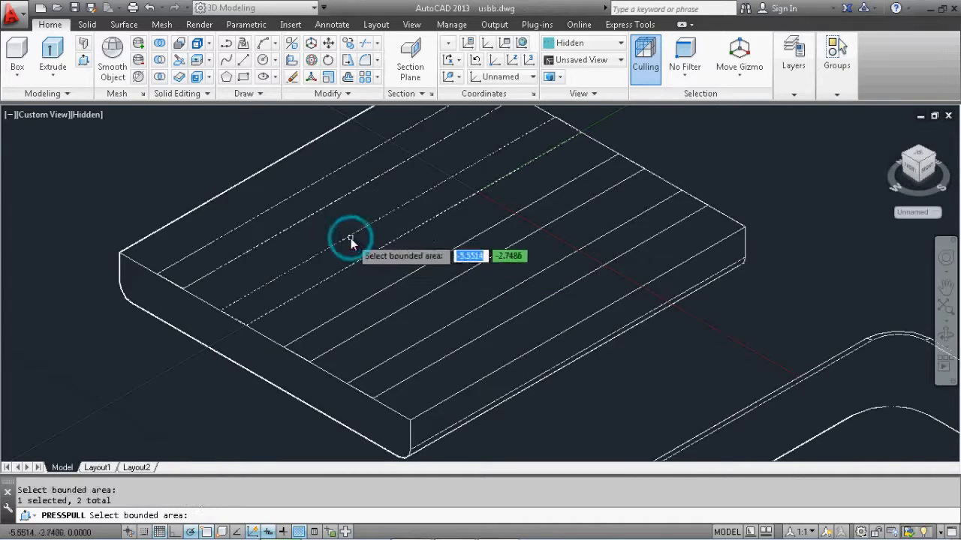
click(393, 286)
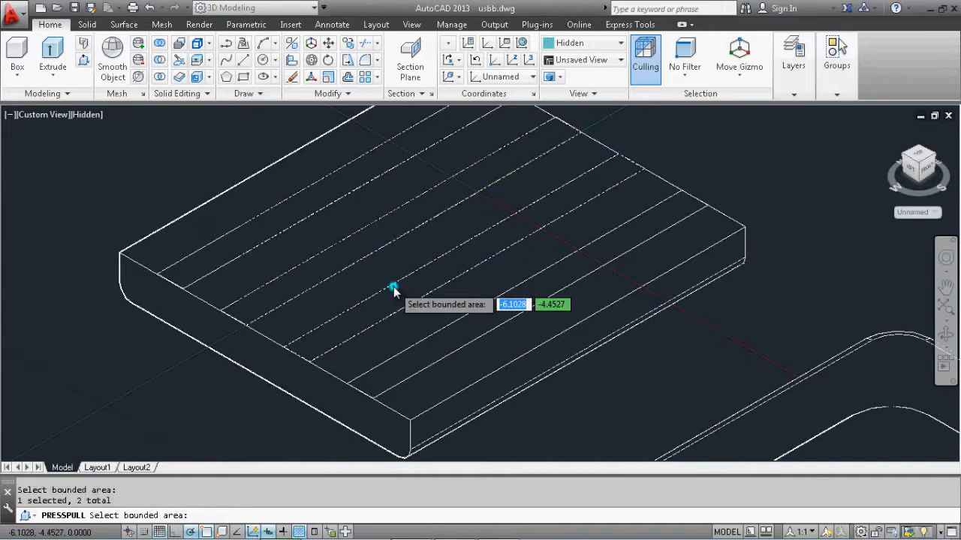
click(426, 341)
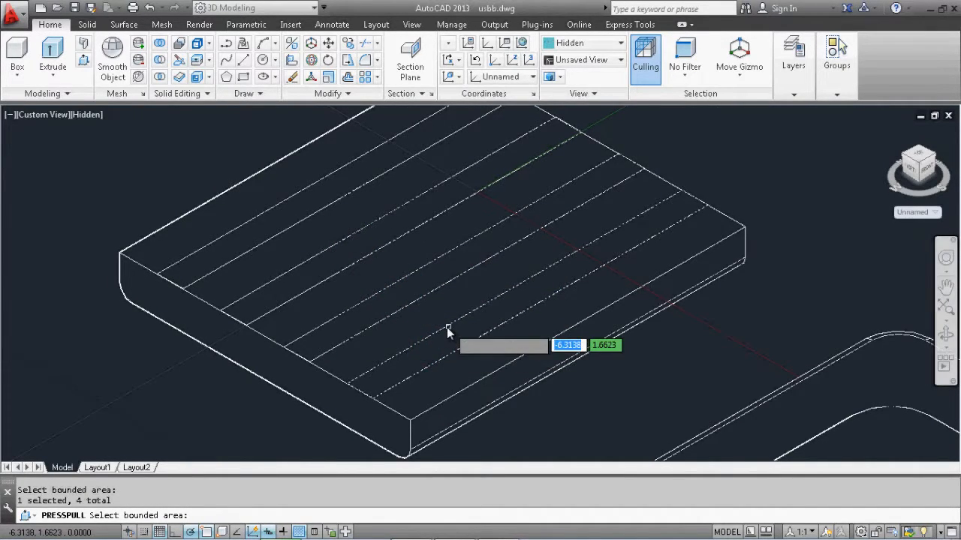
key(Return)
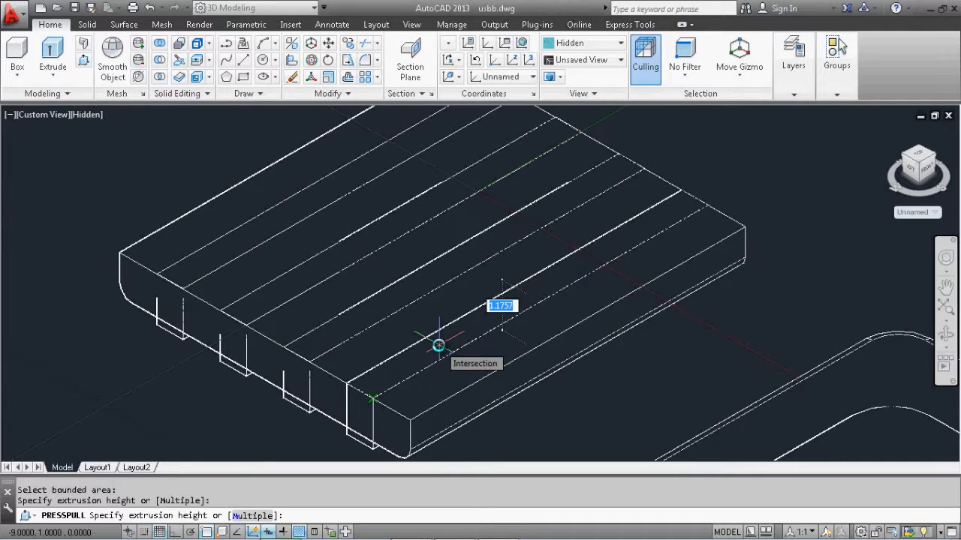
text(0.1)
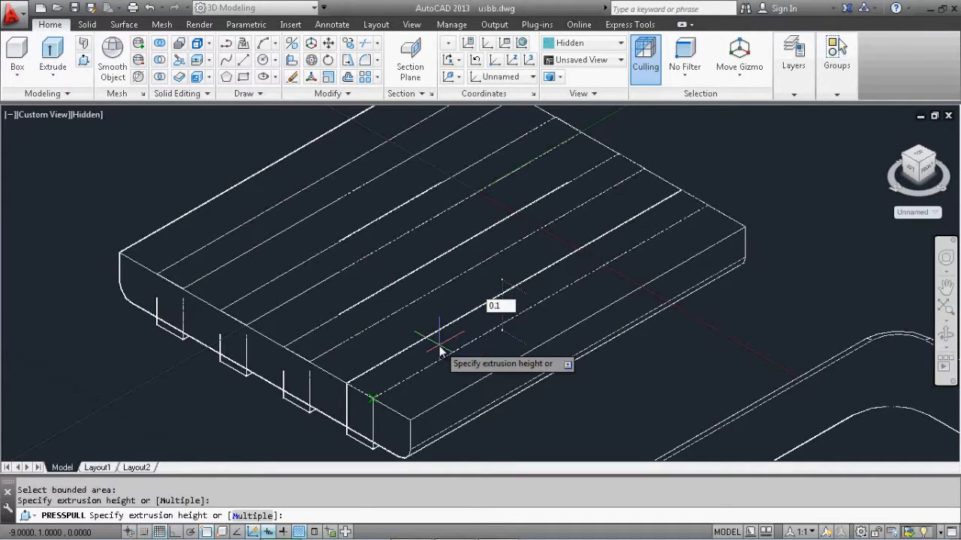
key(Return)
Display the model in the Conceptual visual style and orbit around the block to inspect its grooves
mouse_move(446, 334)
shift+middle_down()
mouse_move(440, 309)
mouse_move(461, 328)
mouse_move(450, 320)
mouse_move(429, 334)
shift+middle_up()
scroll(428, 334, down, 4)
scroll(838, 196, up, 3)
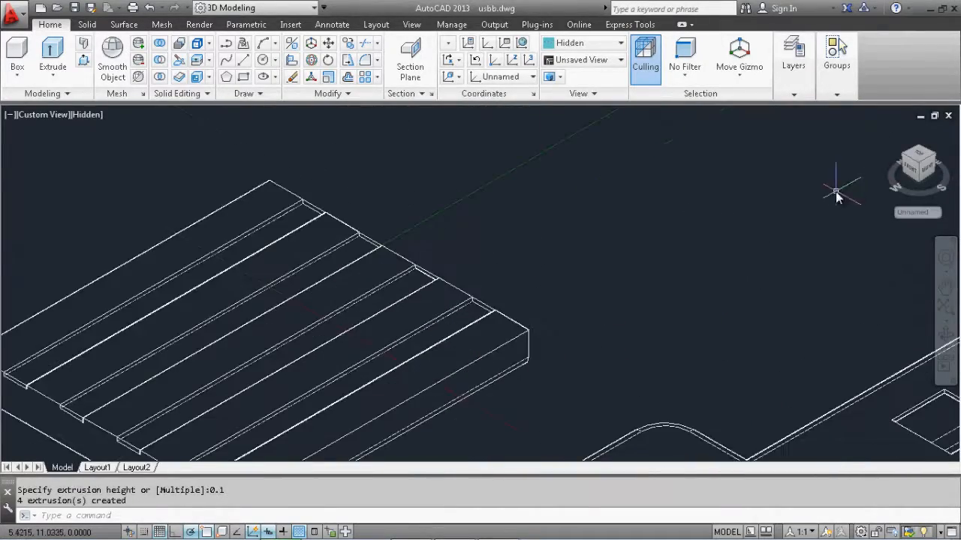
middle_drag(376, 314, 443, 281)
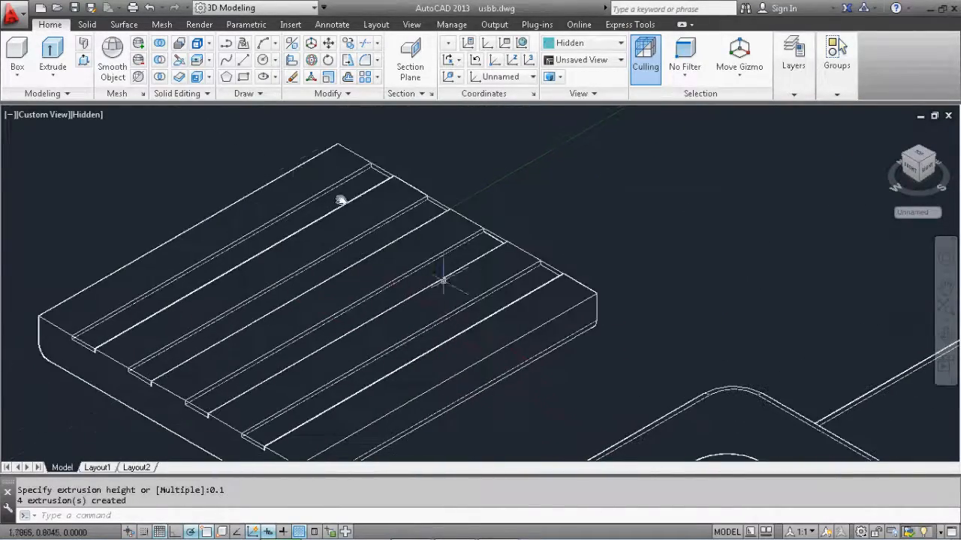
click(87, 115)
click(128, 168)
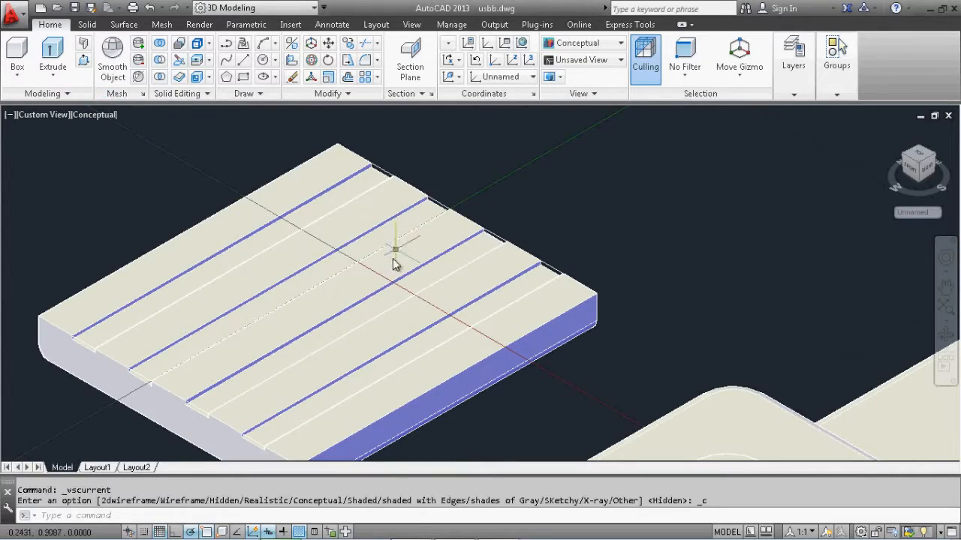
middle_drag(395, 264, 470, 241)
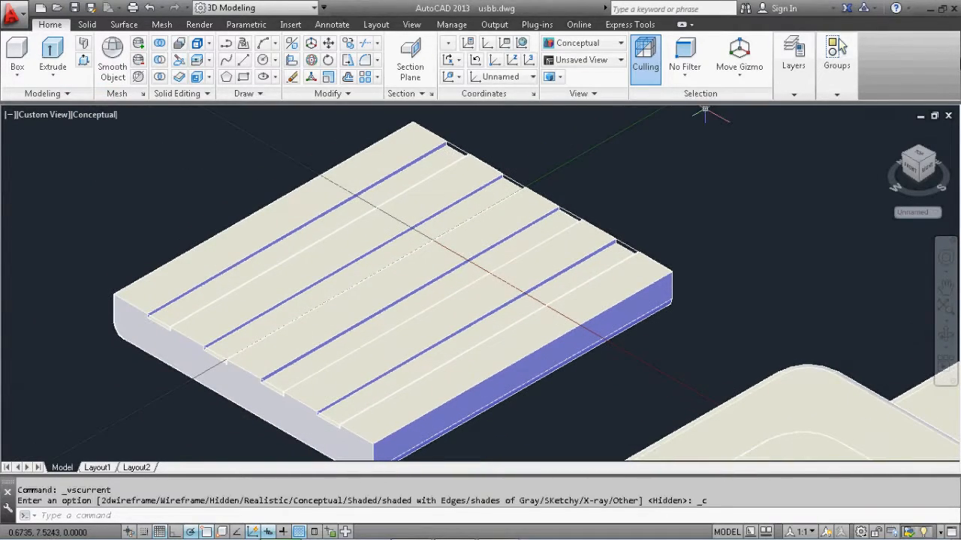
click(946, 337)
drag(296, 373, 404, 347)
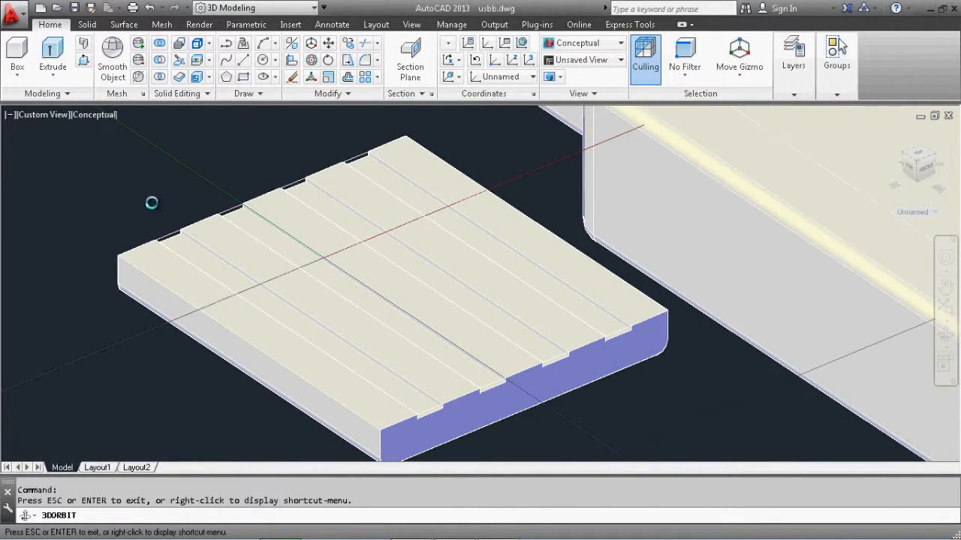
Display the model in the Shades of Gray visual style and look over the grooved block beside the USB plug
key(Escape)
click(96, 114)
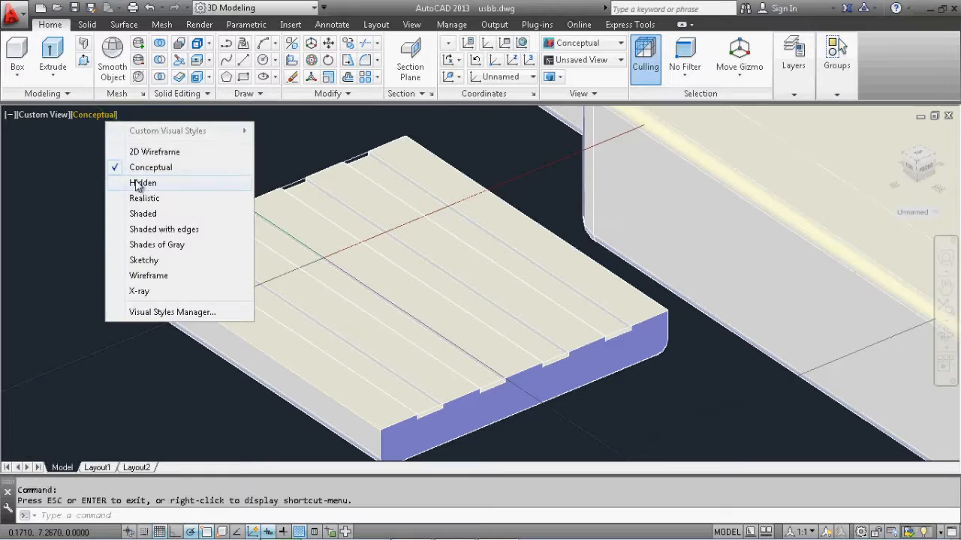
click(156, 245)
middle_drag(486, 320, 417, 330)
scroll(416, 330, down, 2)
middle_drag(531, 270, 375, 313)
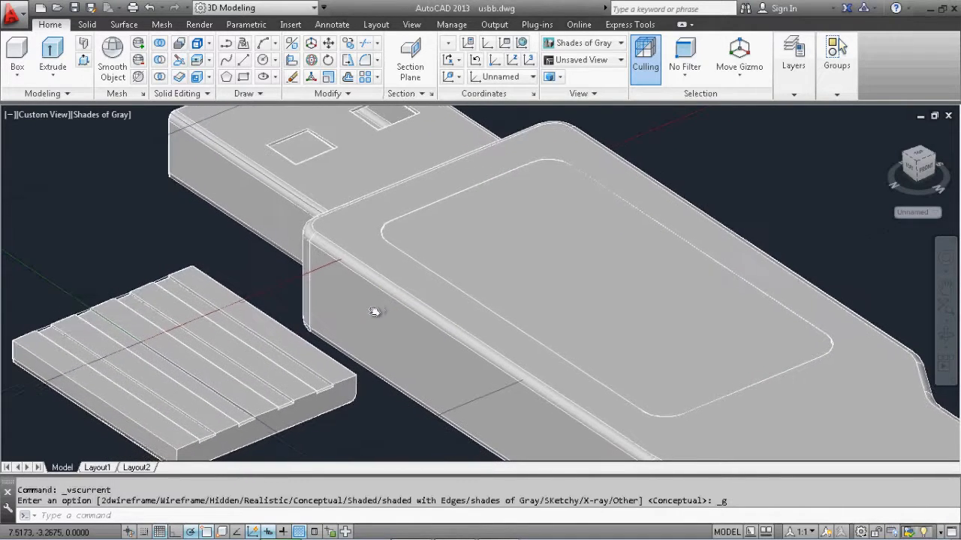
Create a new layer named yellow and assign it index color 50
click(784, 94)
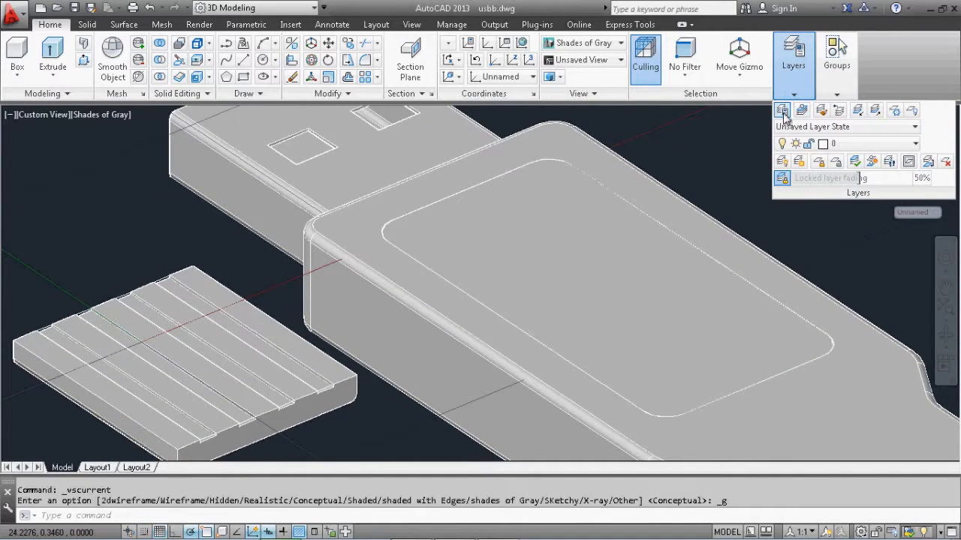
click(783, 114)
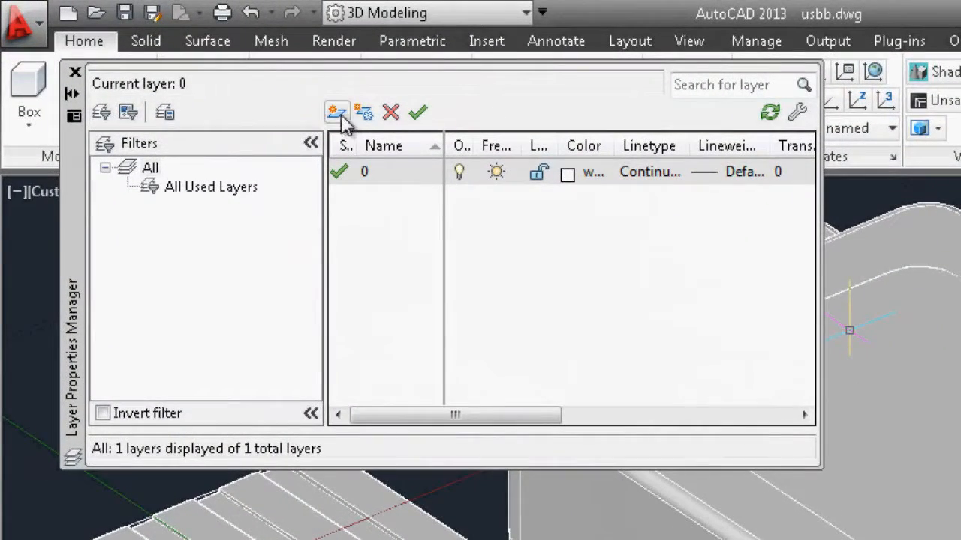
click(338, 114)
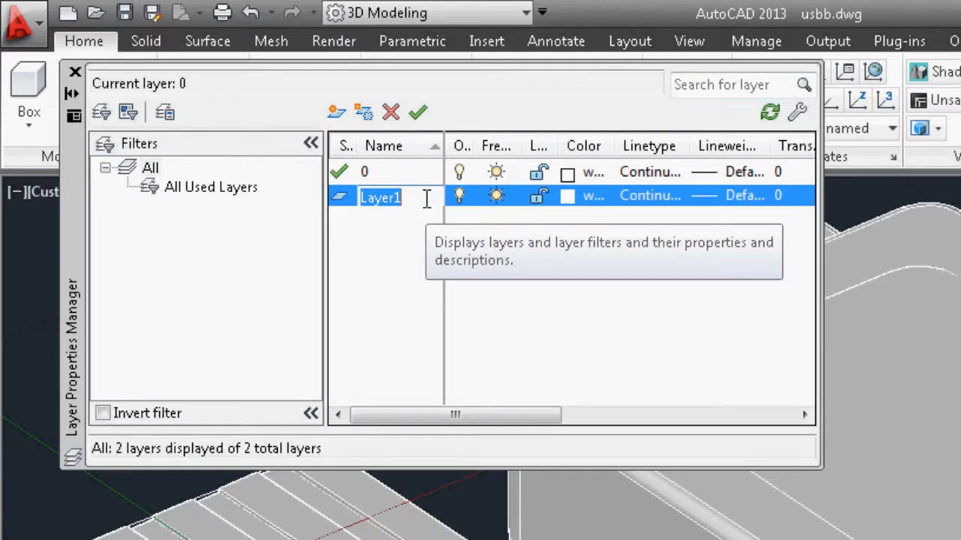
key(Return)
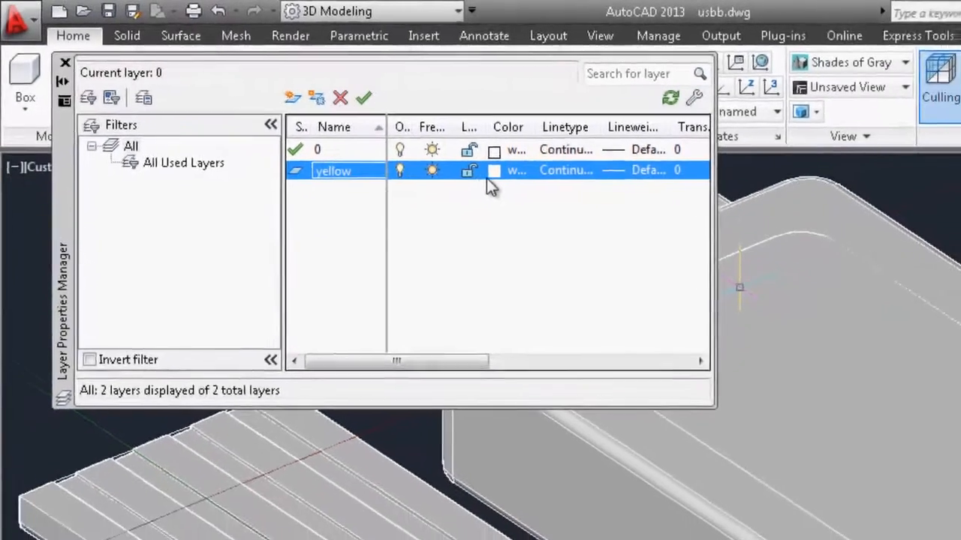
click(567, 199)
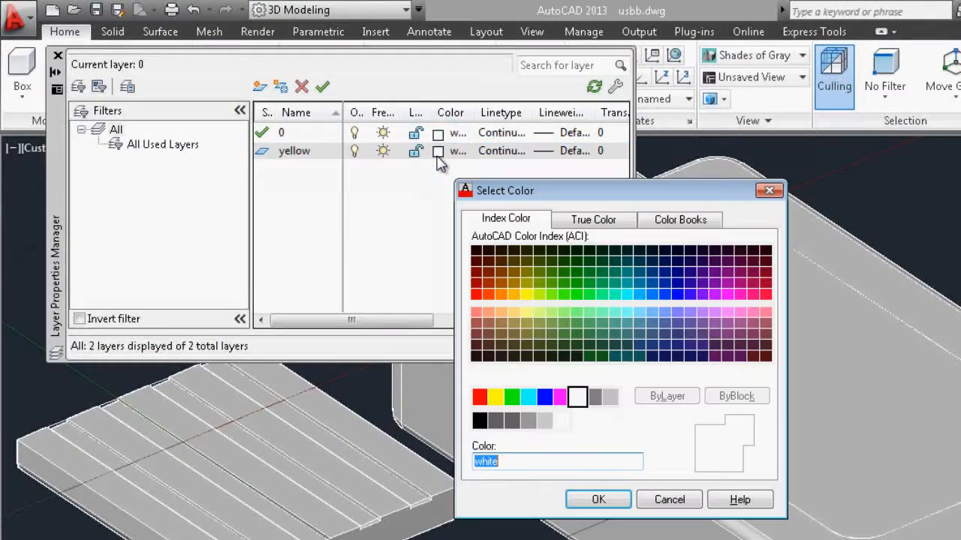
click(526, 294)
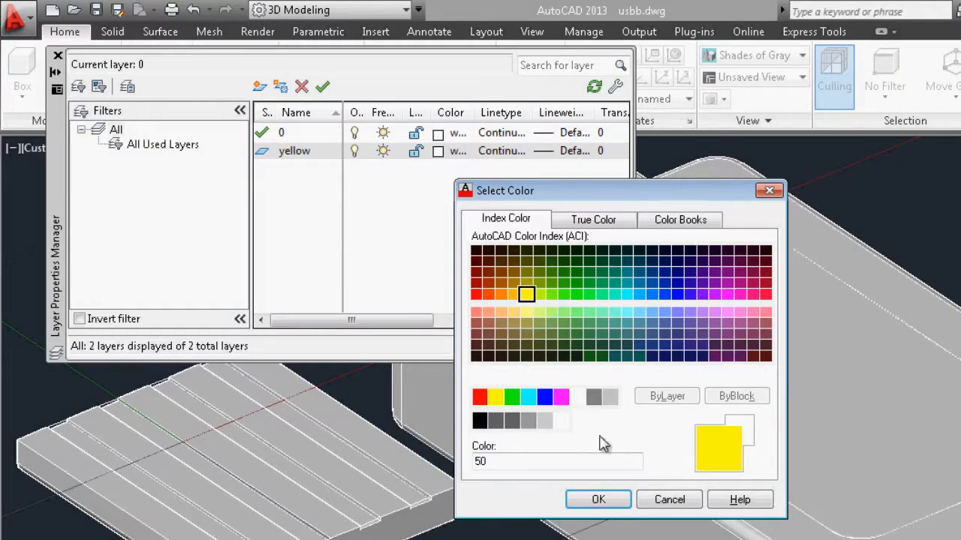
click(598, 502)
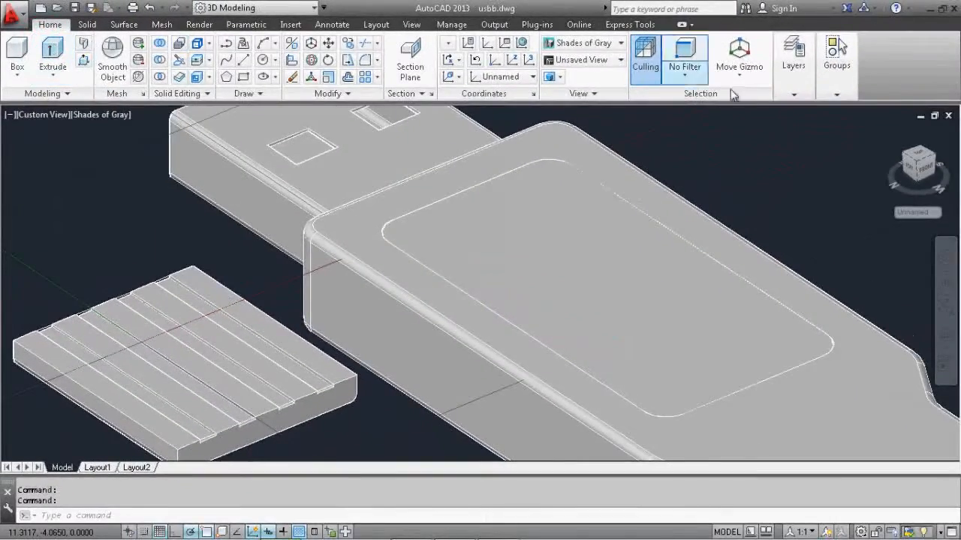
Make the yellow layer current
click(792, 92)
click(823, 145)
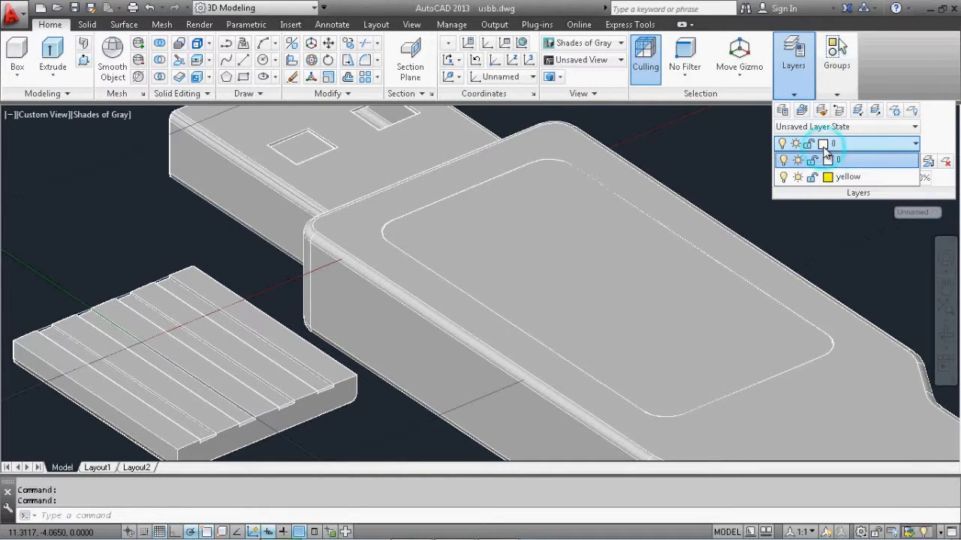
click(840, 177)
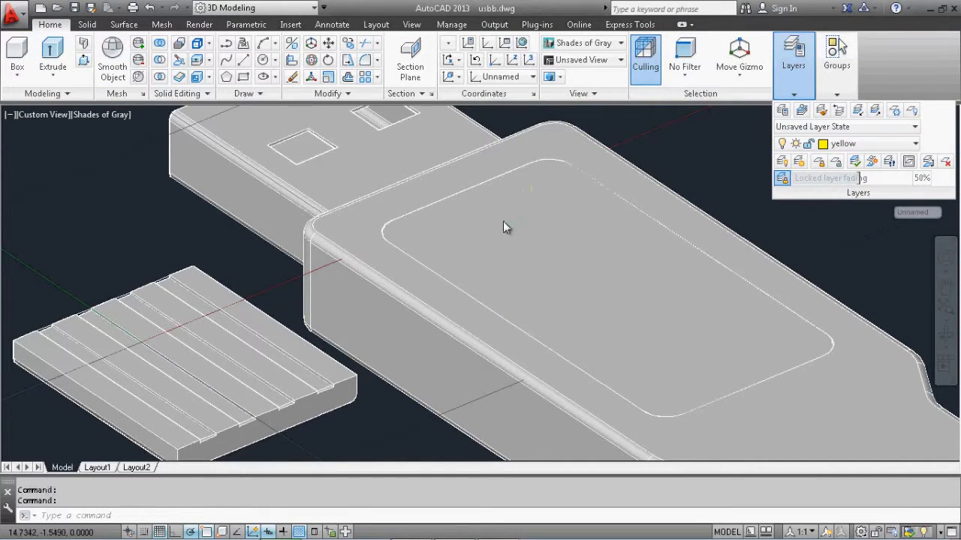
Set the visual style to Hidden to expose the rectangle outlines on the grooved block
middle_drag(451, 217, 584, 165)
middle_drag(394, 262, 371, 279)
scroll(367, 297, up, 4)
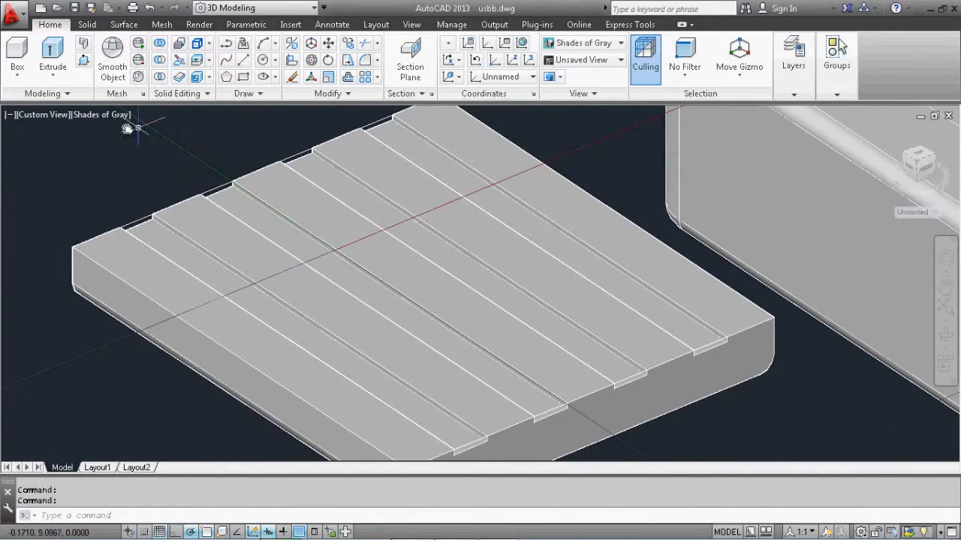
click(115, 115)
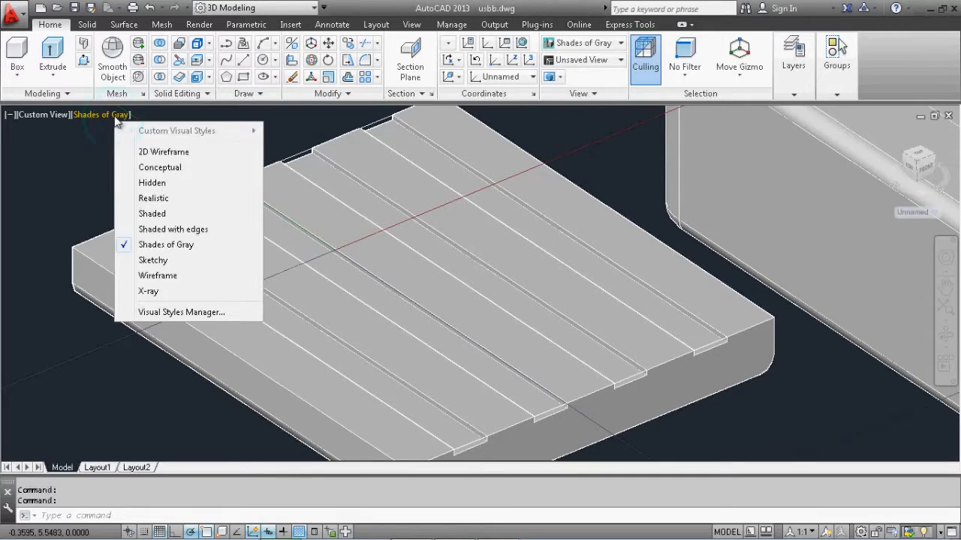
click(153, 184)
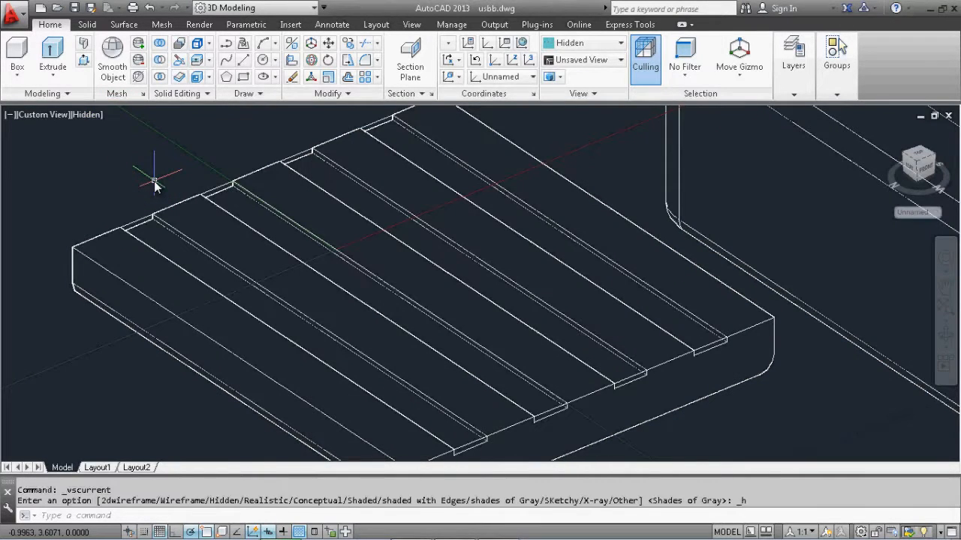
Extrude the four narrow rectangles together 0.1 down into the grooves to form yellow contact strips
click(52, 54)
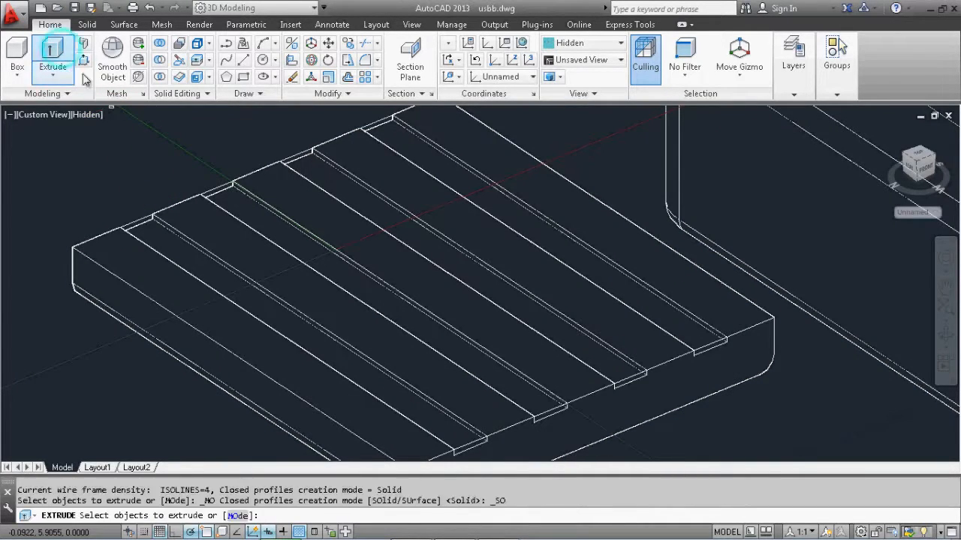
middle_drag(172, 240, 144, 218)
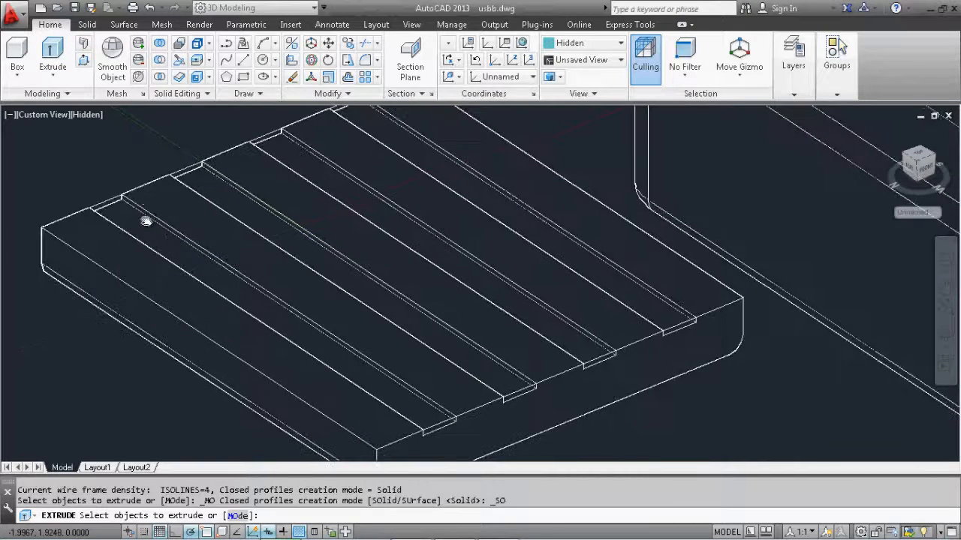
click(111, 200)
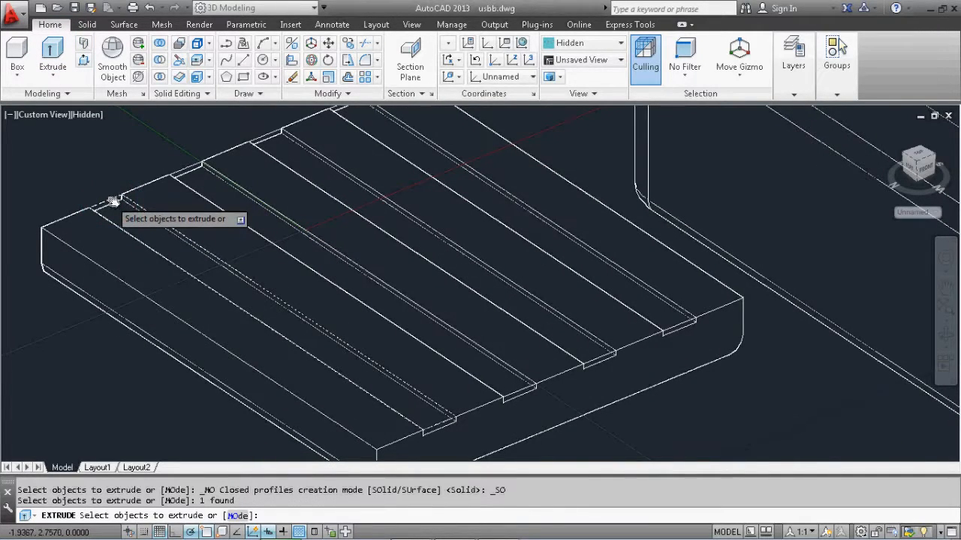
click(192, 166)
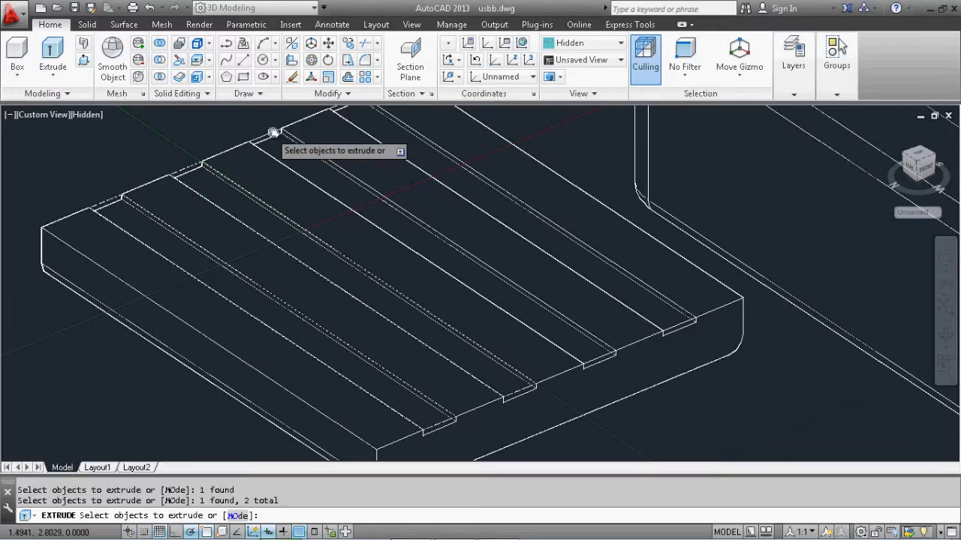
click(274, 133)
middle_drag(358, 98, 329, 138)
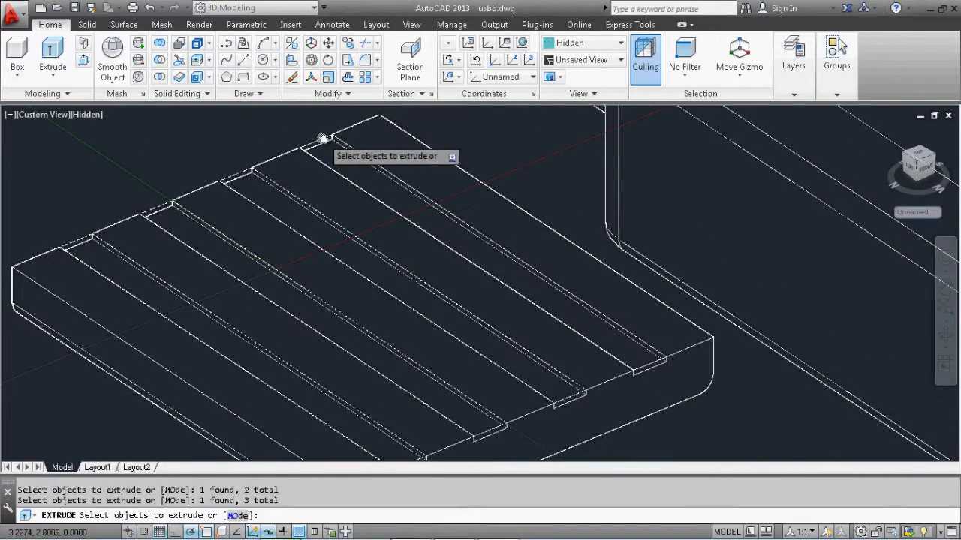
middle_drag(243, 261, 250, 240)
key(Return)
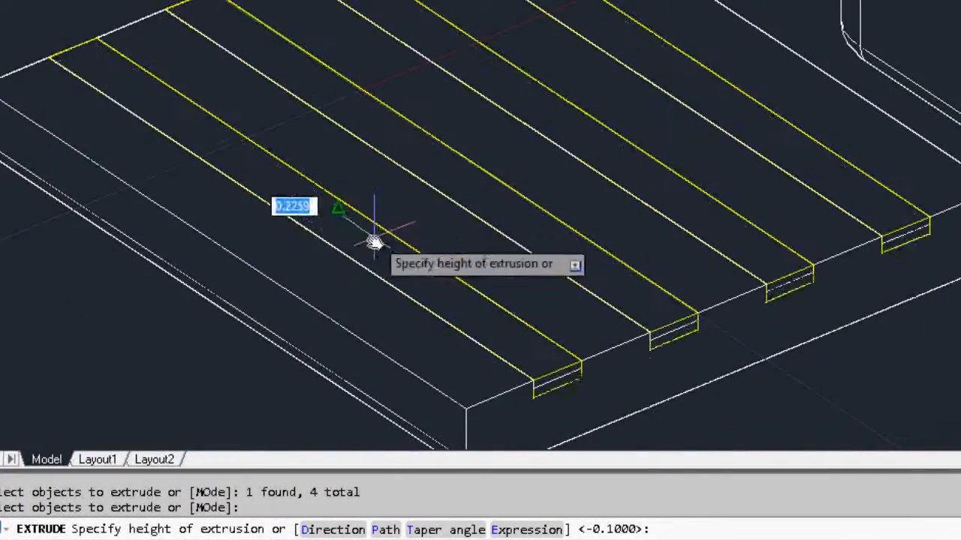
middle_drag(630, 343, 593, 247)
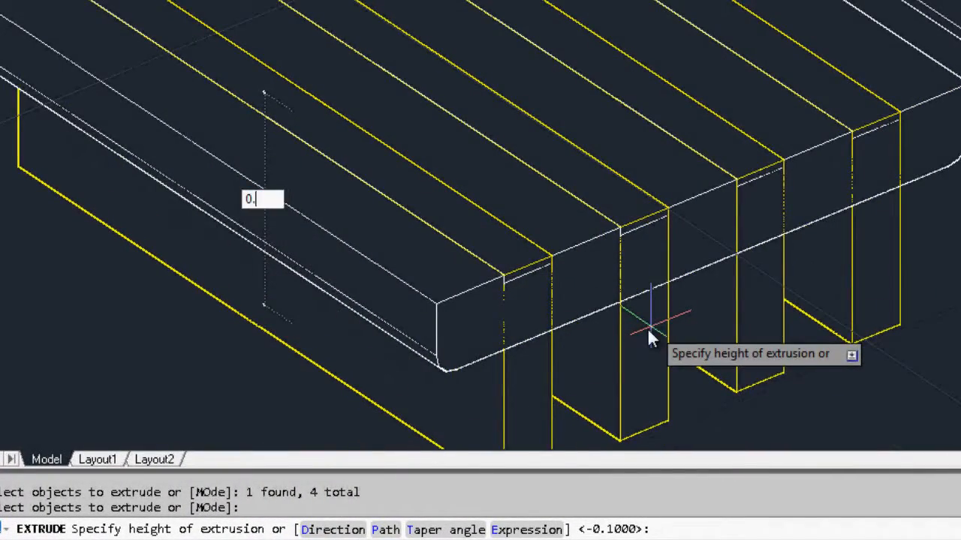
key(Return)
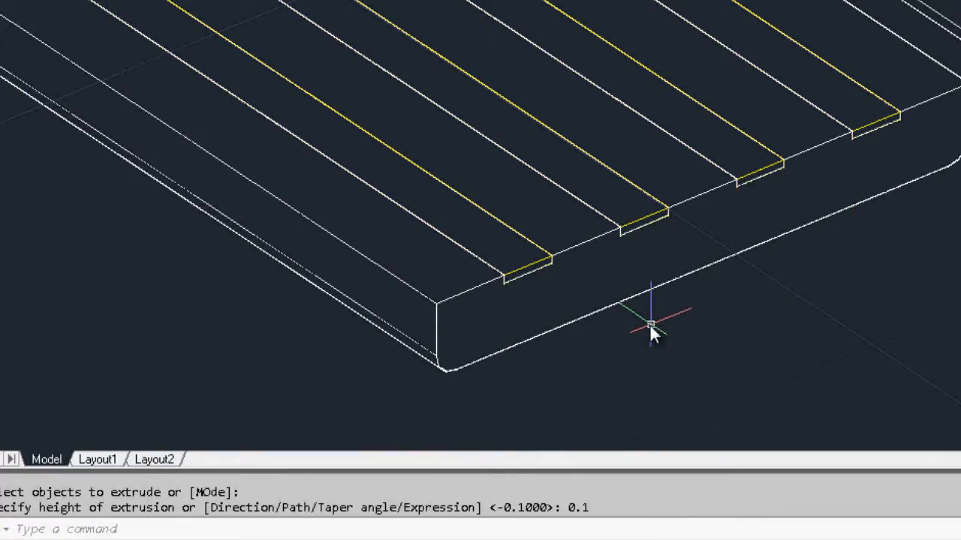
Try the Shades of Gray visual style on the block with its filled grooves
scroll(590, 84, down, 1)
middle_drag(590, 83, 617, 141)
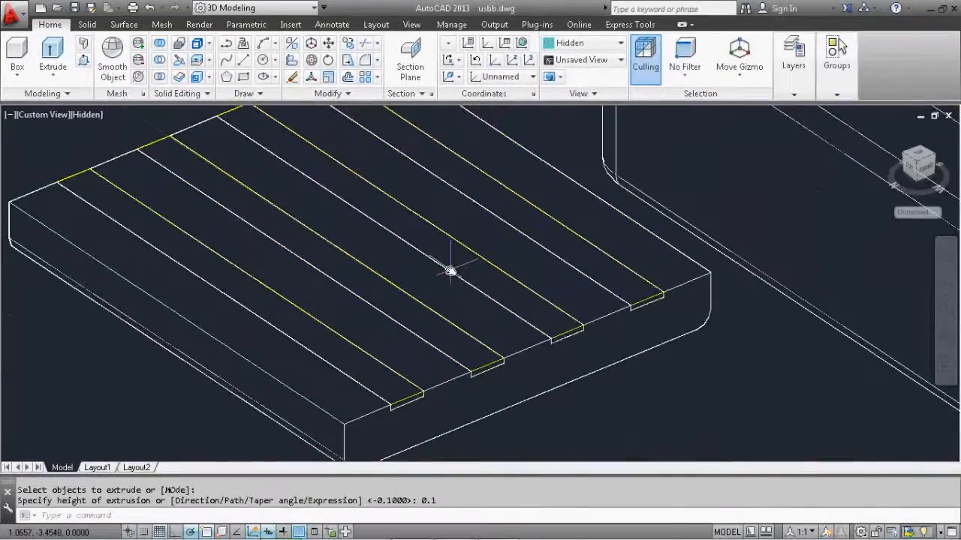
scroll(587, 160, down, 2)
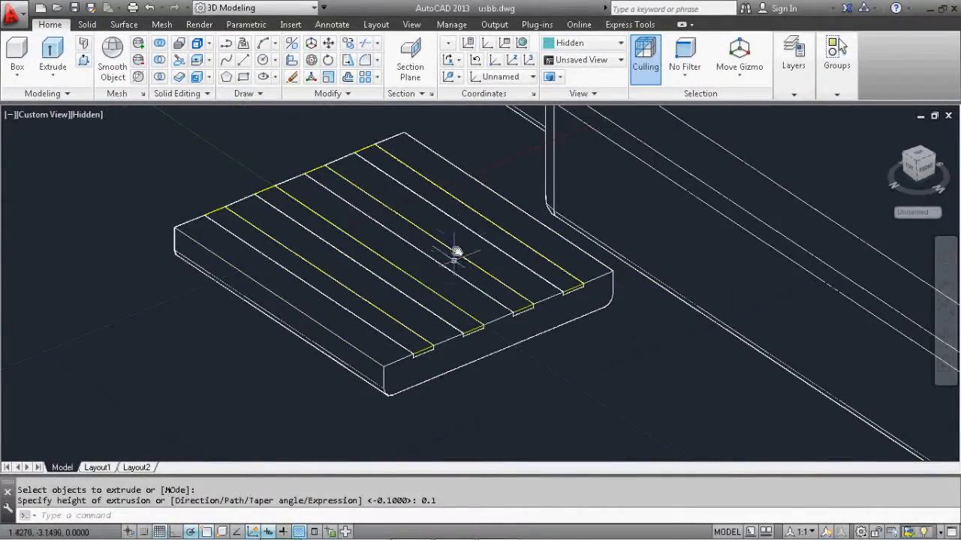
click(87, 115)
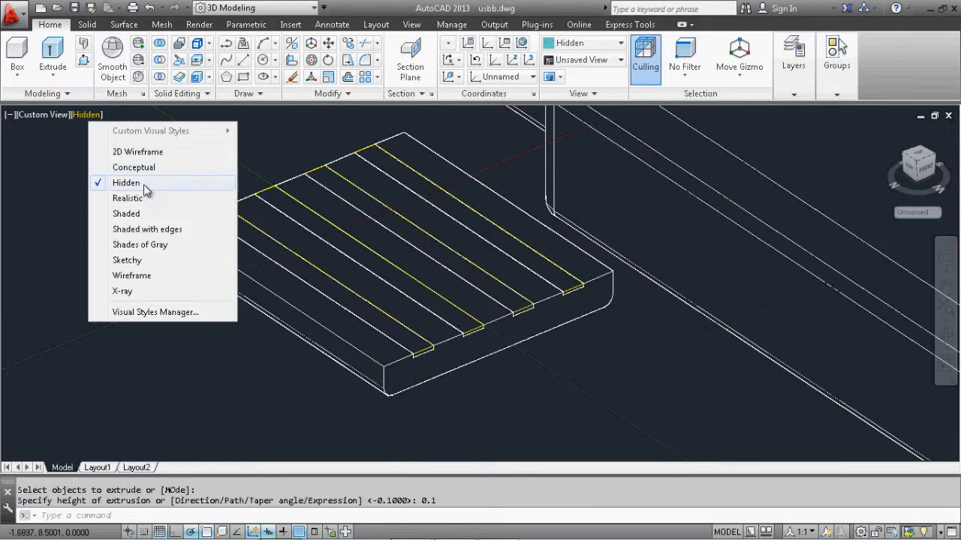
click(150, 246)
middle_drag(403, 209, 359, 234)
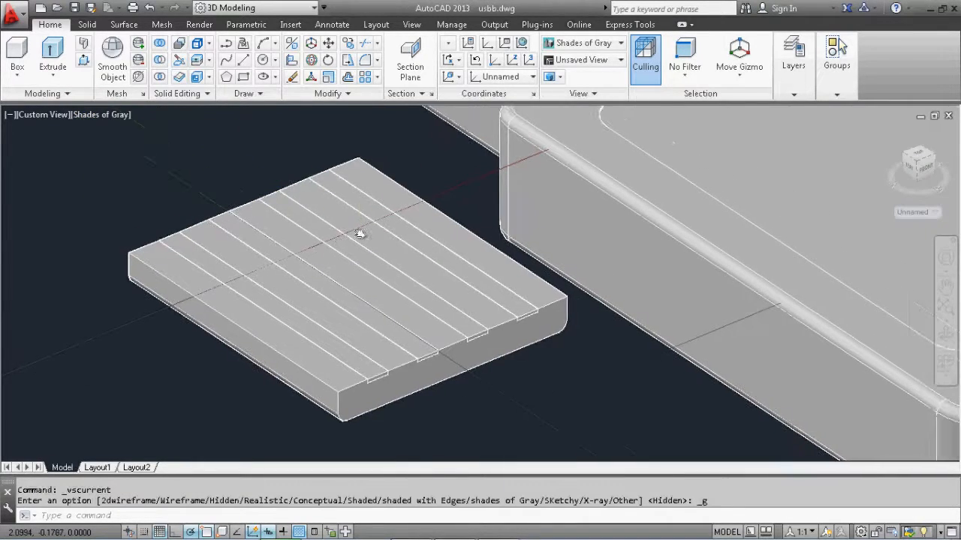
Display the model in the Conceptual visual style and orbit around the block to inspect its yellow contact strips
click(105, 117)
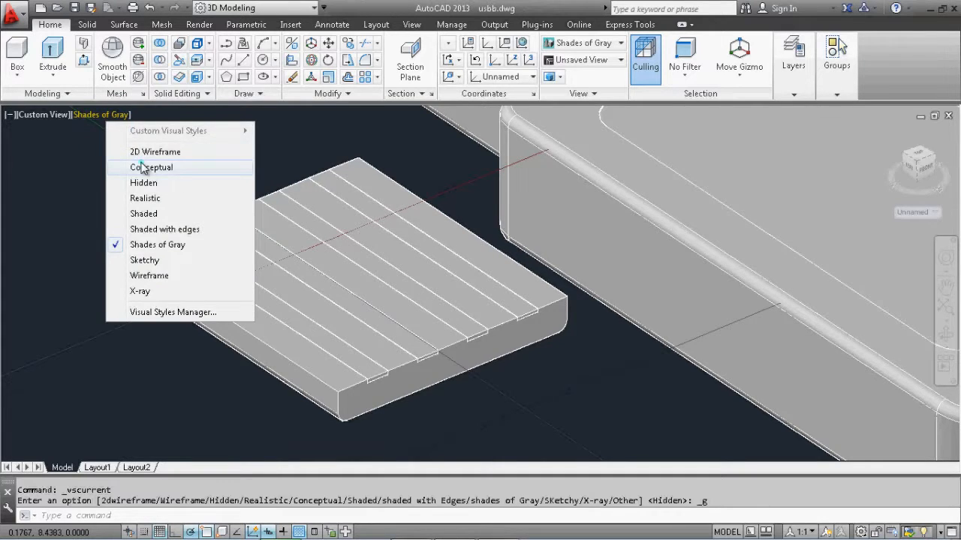
click(142, 167)
scroll(364, 275, up, 3)
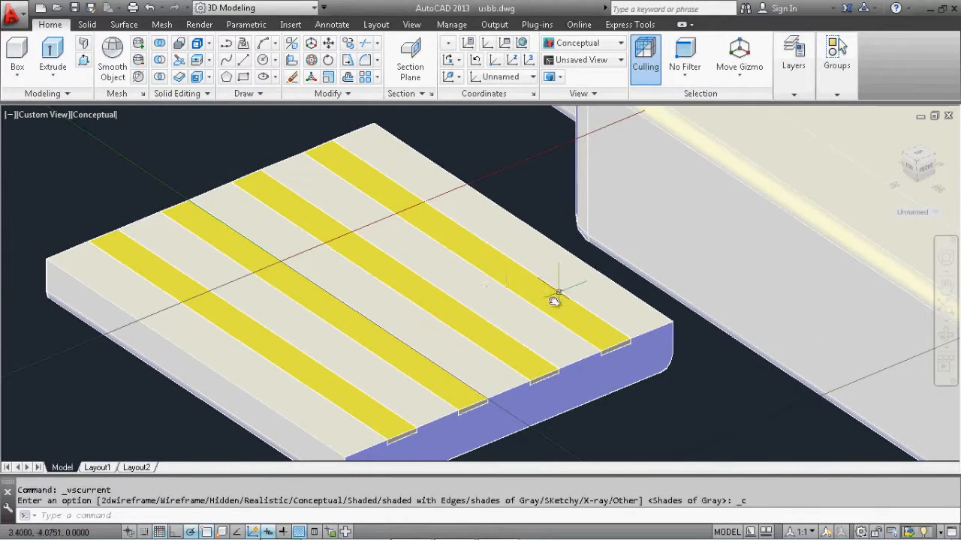
middle_drag(553, 301, 473, 294)
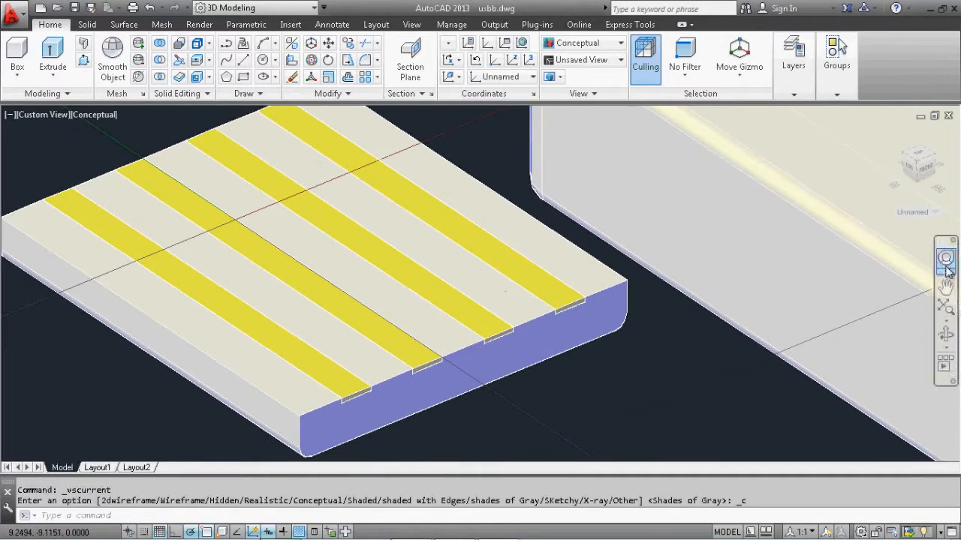
click(946, 332)
drag(481, 420, 495, 273)
key(Escape)
middle_drag(658, 220, 558, 255)
scroll(614, 265, down, 4)
scroll(614, 264, up, 2)
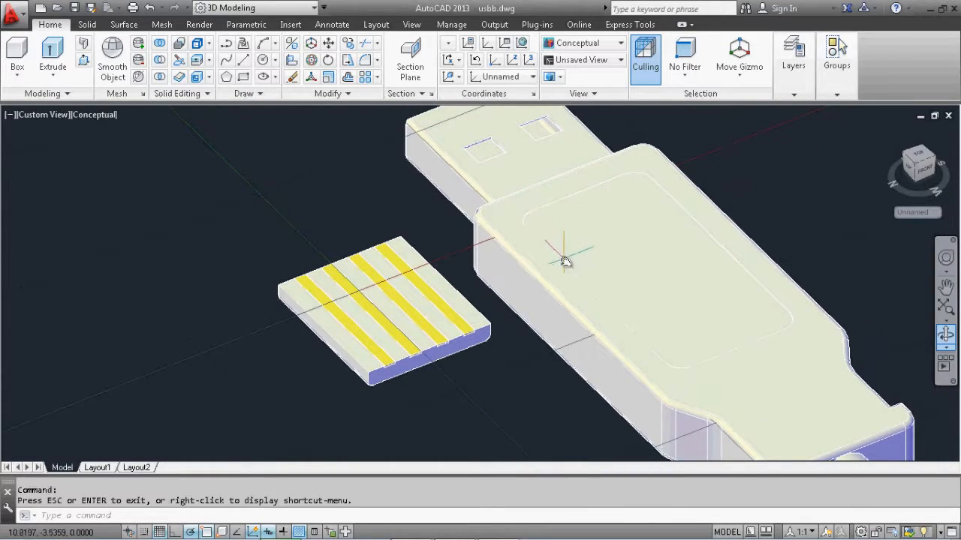
Examine the contact block and the plug's open metal end from several preset view directions
click(888, 131)
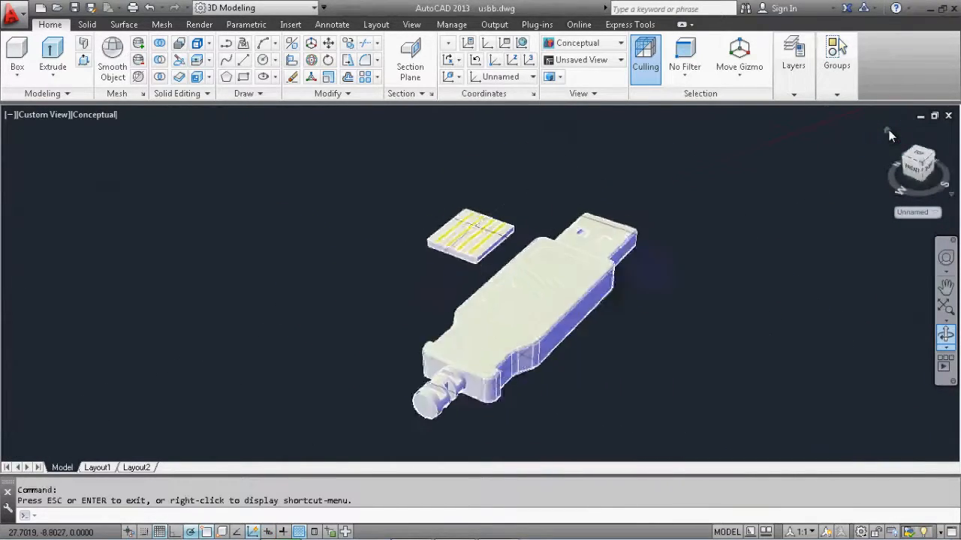
click(924, 150)
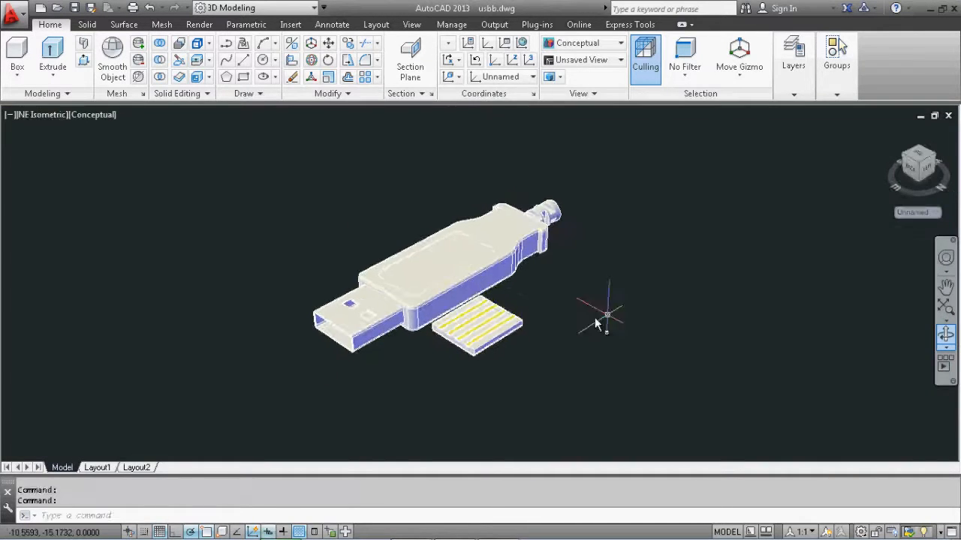
scroll(682, 278, up, 5)
middle_drag(687, 217, 547, 257)
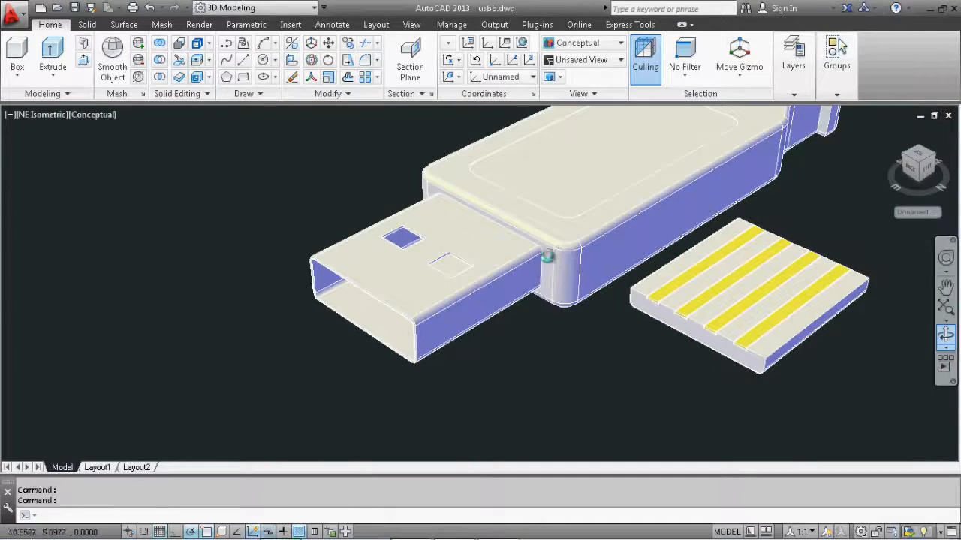
click(916, 168)
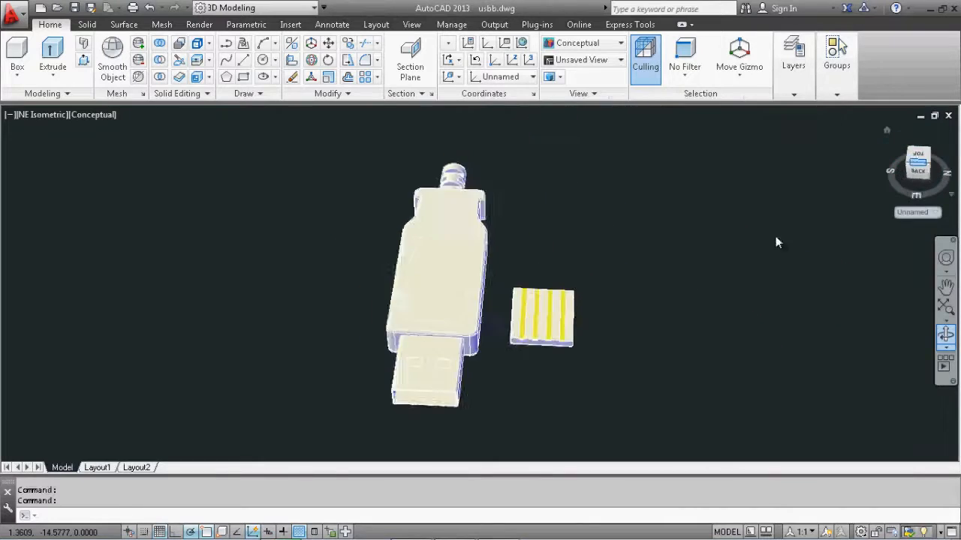
scroll(638, 305, up, 3)
middle_drag(626, 342, 632, 220)
click(668, 197)
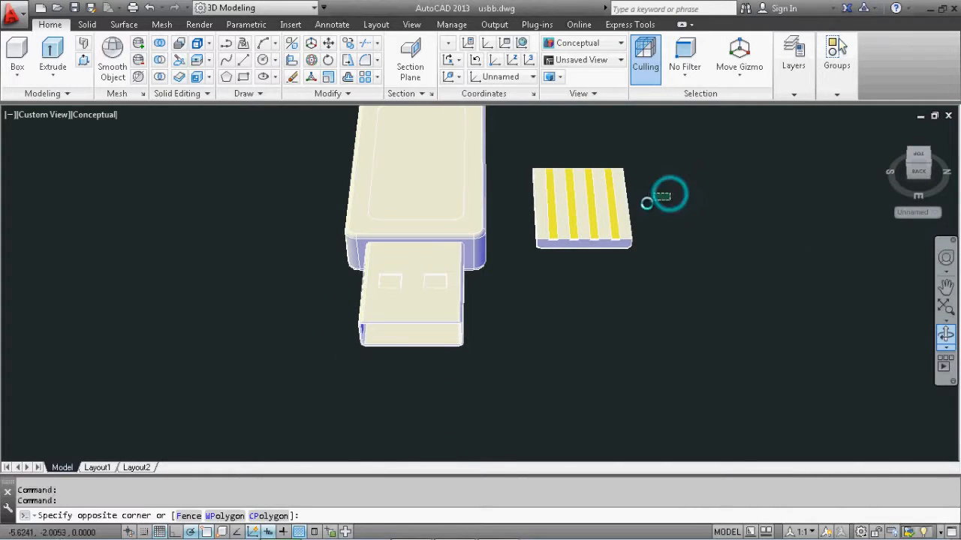
click(523, 273)
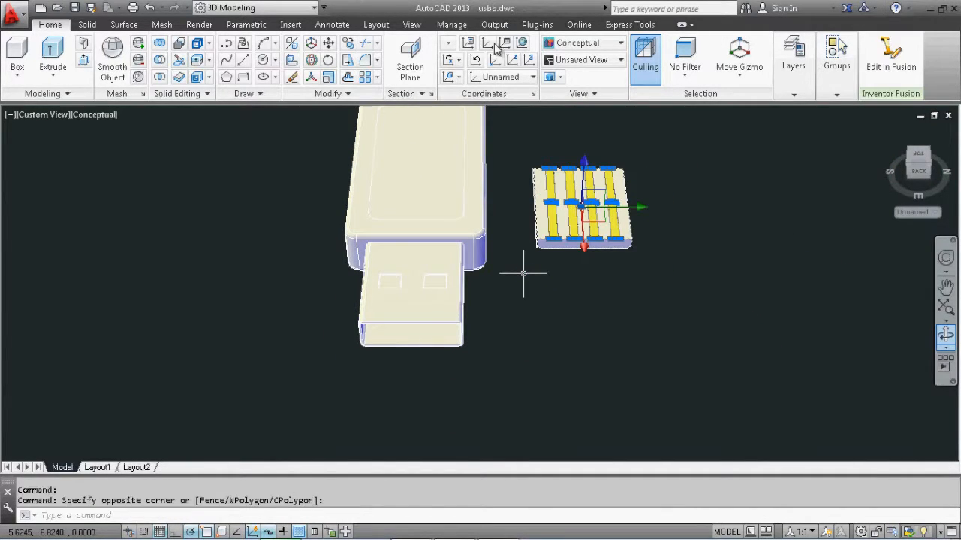
click(929, 180)
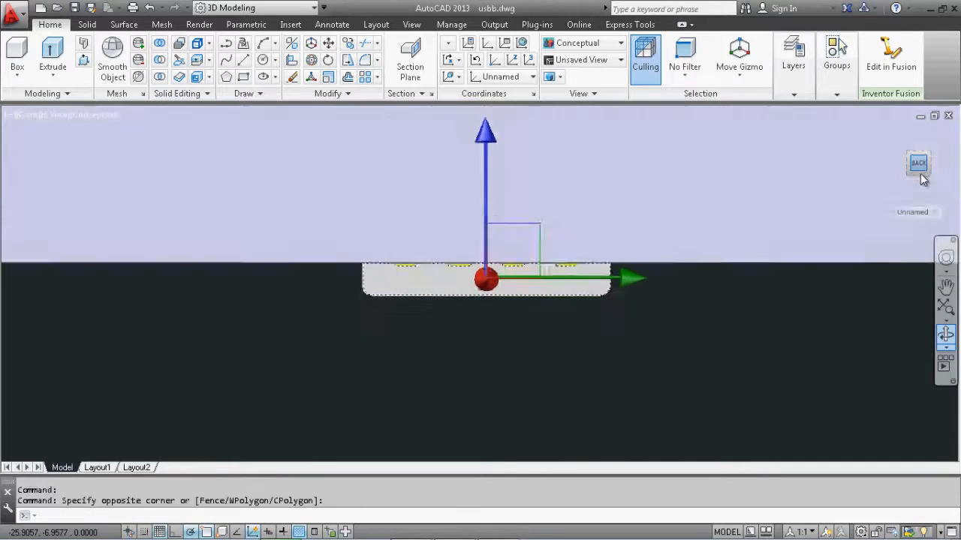
middle_drag(397, 347, 551, 352)
scroll(551, 352, down, 2)
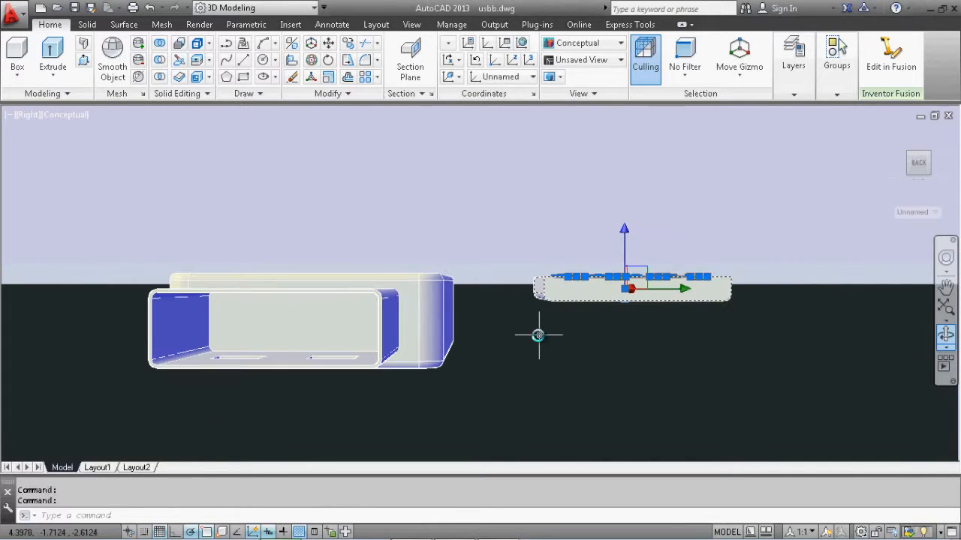
key(Escape)
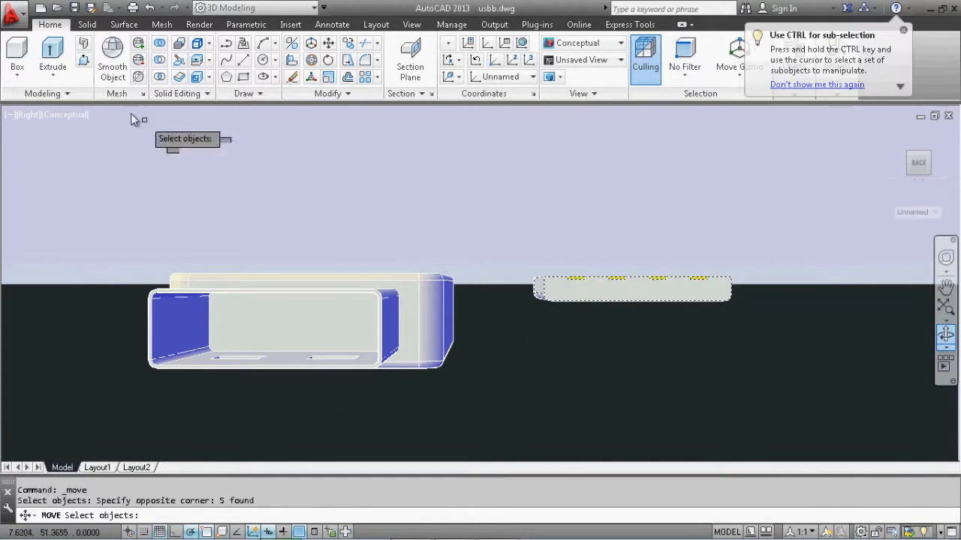
key(Escape)
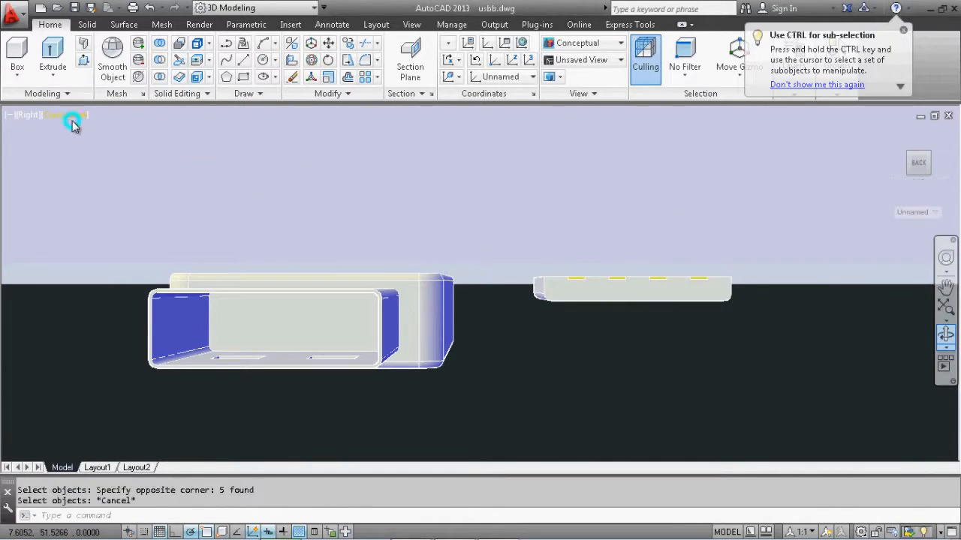
Apply the Shades of Gray visual style and orbit the model to look into the plug shell's opening
click(72, 115)
click(122, 246)
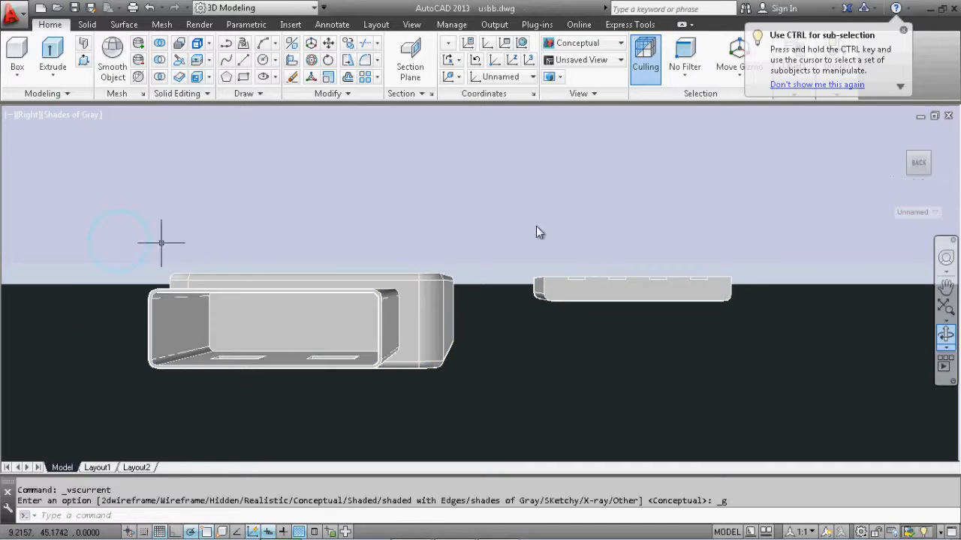
shift+middle_drag(613, 217, 799, 290)
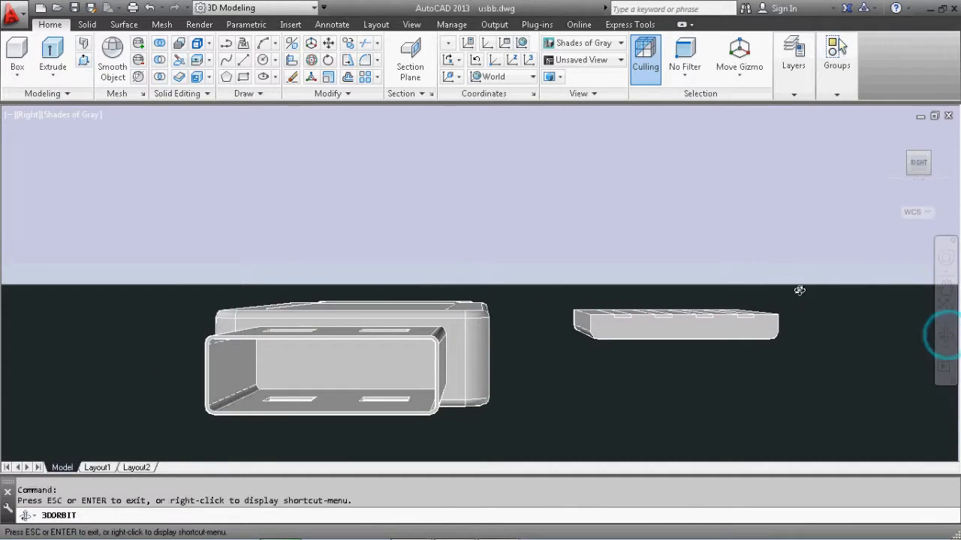
shift+middle_drag(737, 227, 653, 227)
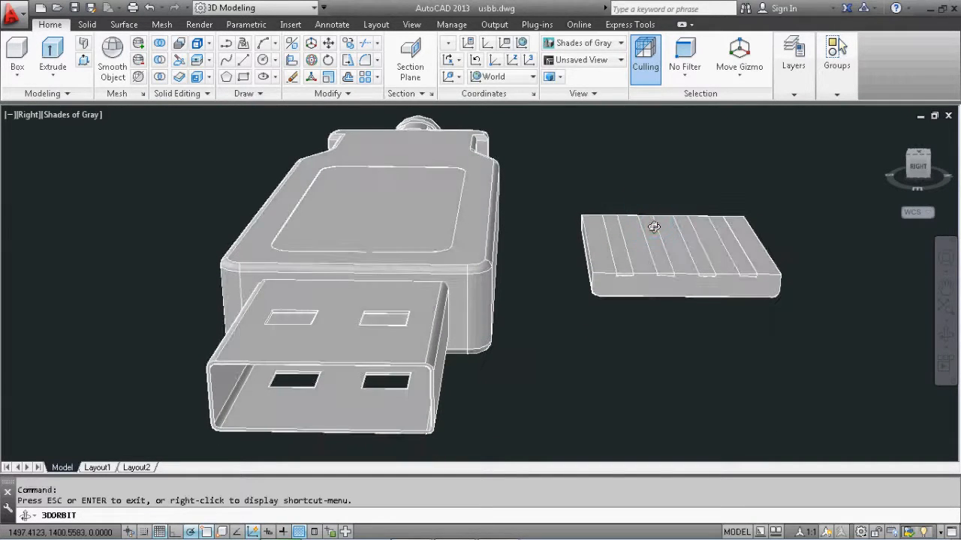
shift+middle_drag(502, 136, 502, 136)
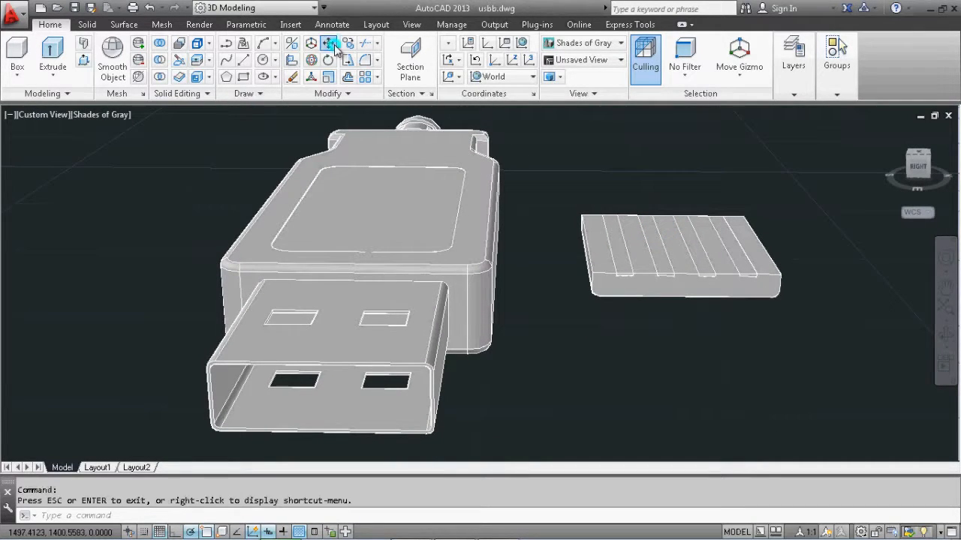
Move the contact block with its four strips from its bottom front edge midpoint to the midpoint of the plug shell opening's lower edge
click(330, 42)
click(790, 200)
click(552, 310)
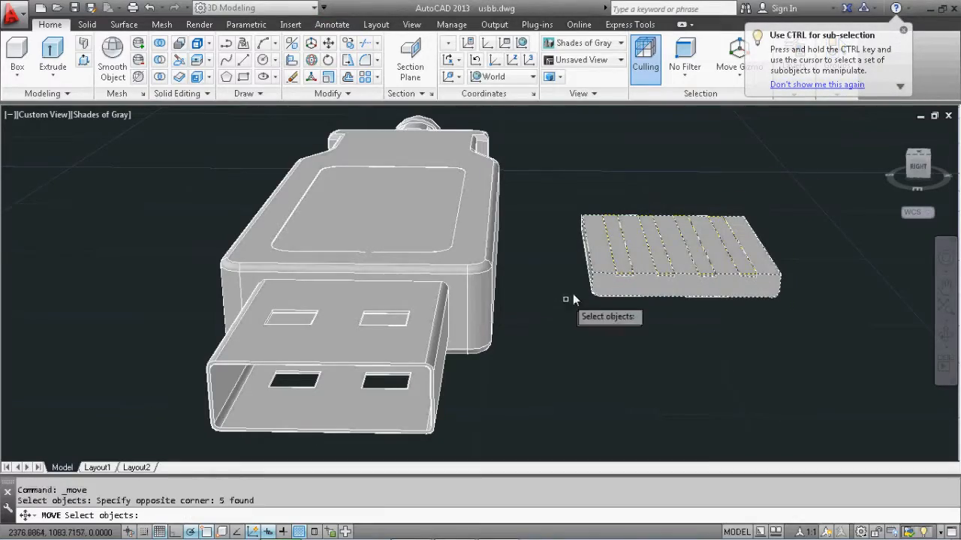
key(Return)
click(684, 299)
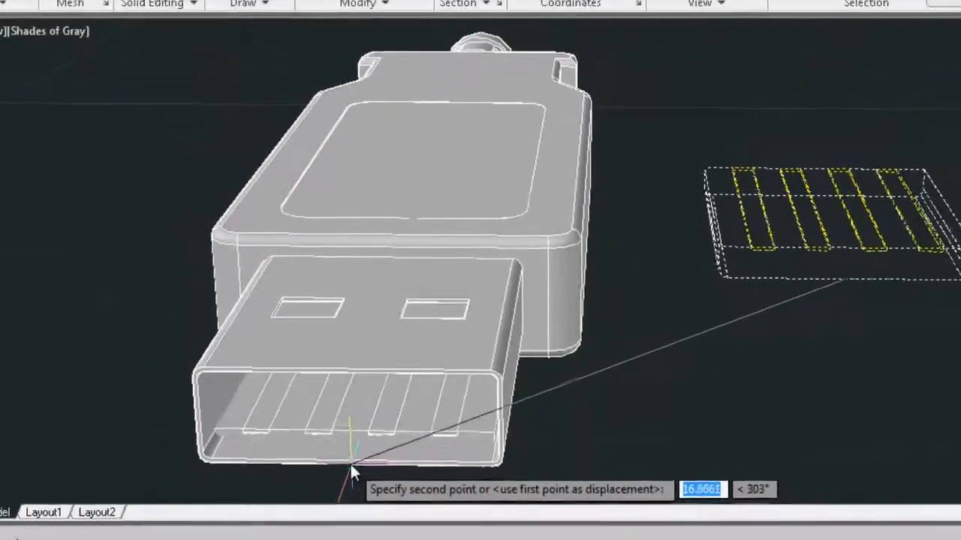
scroll(350, 464, up, 3)
middle_drag(350, 464, 580, 274)
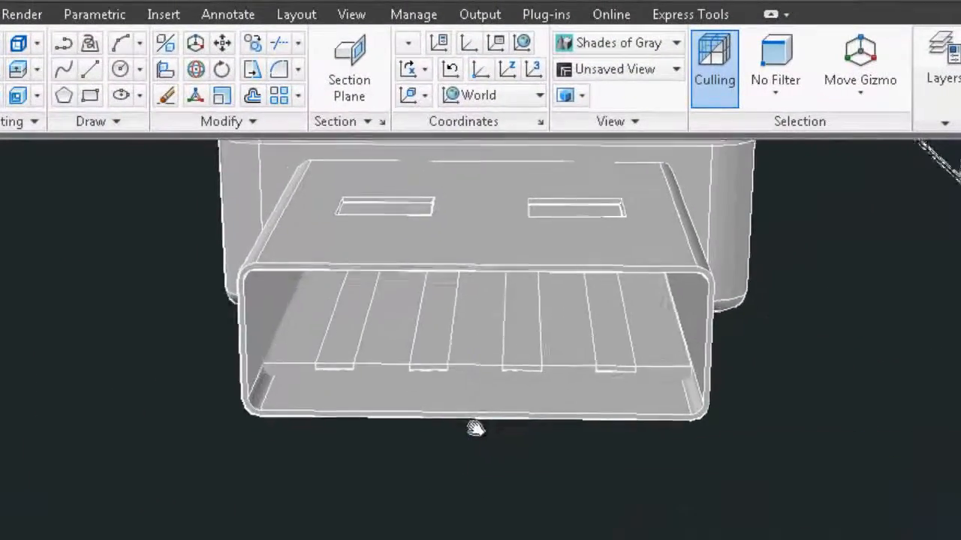
middle_drag(475, 428, 457, 446)
click(444, 458)
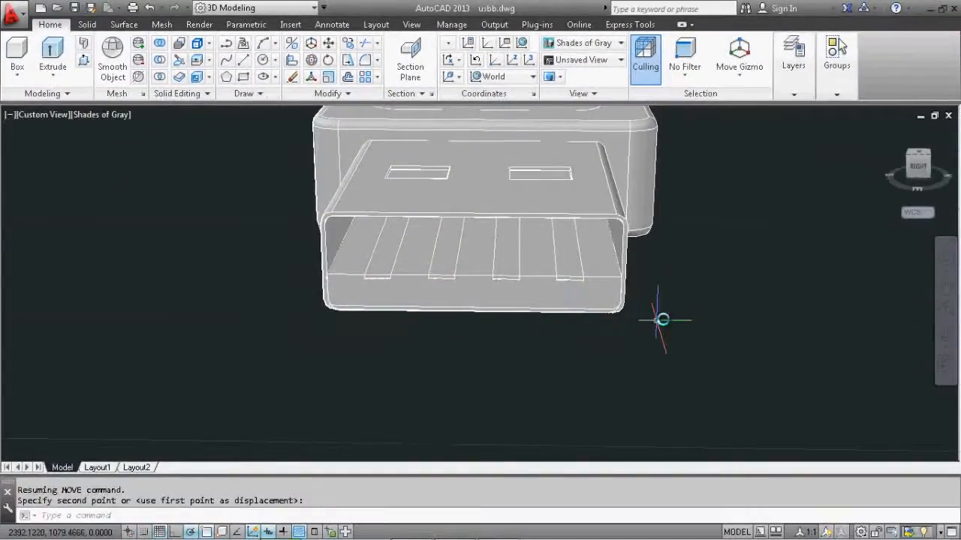
key(Escape)
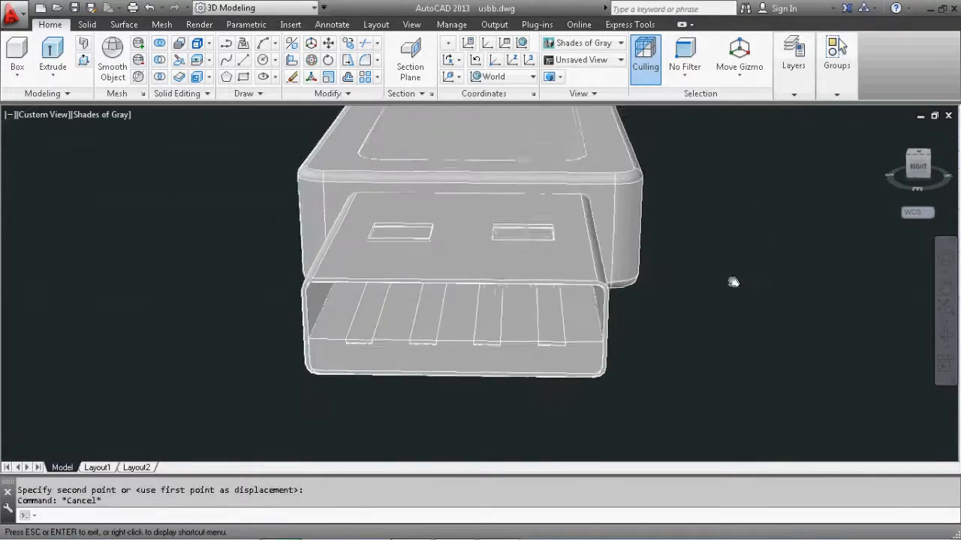
middle_drag(733, 282, 724, 306)
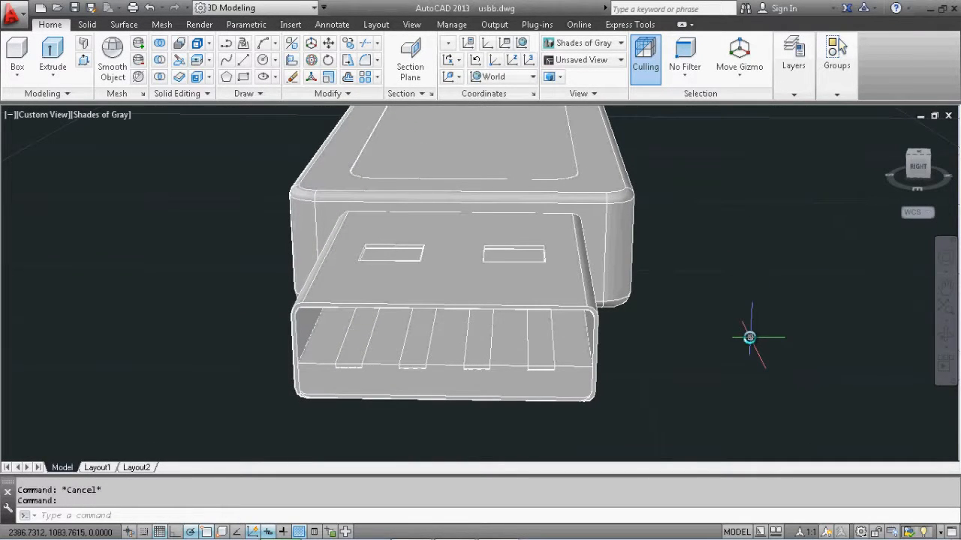